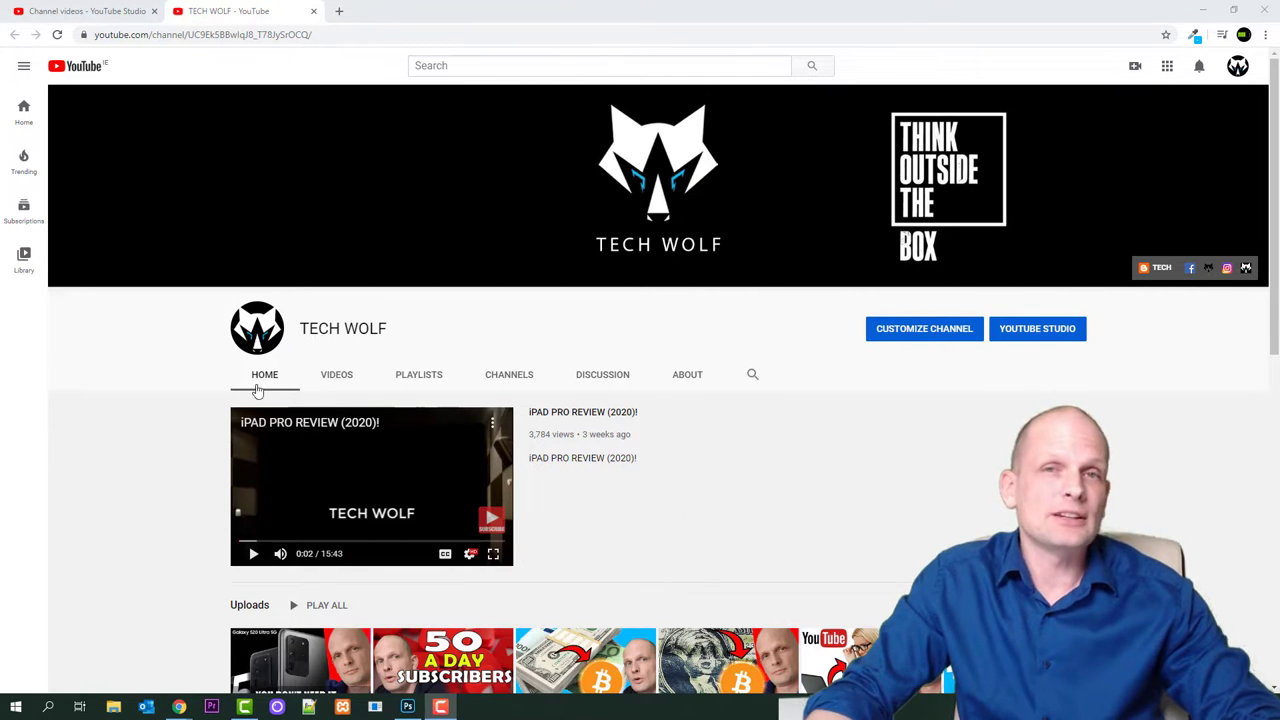
Open the list of the channel's uploaded videos in YouTube Studio
{"action": "scroll", "coordinate": [212, 418], "scroll_direction": "down", "scroll_amount": 1}
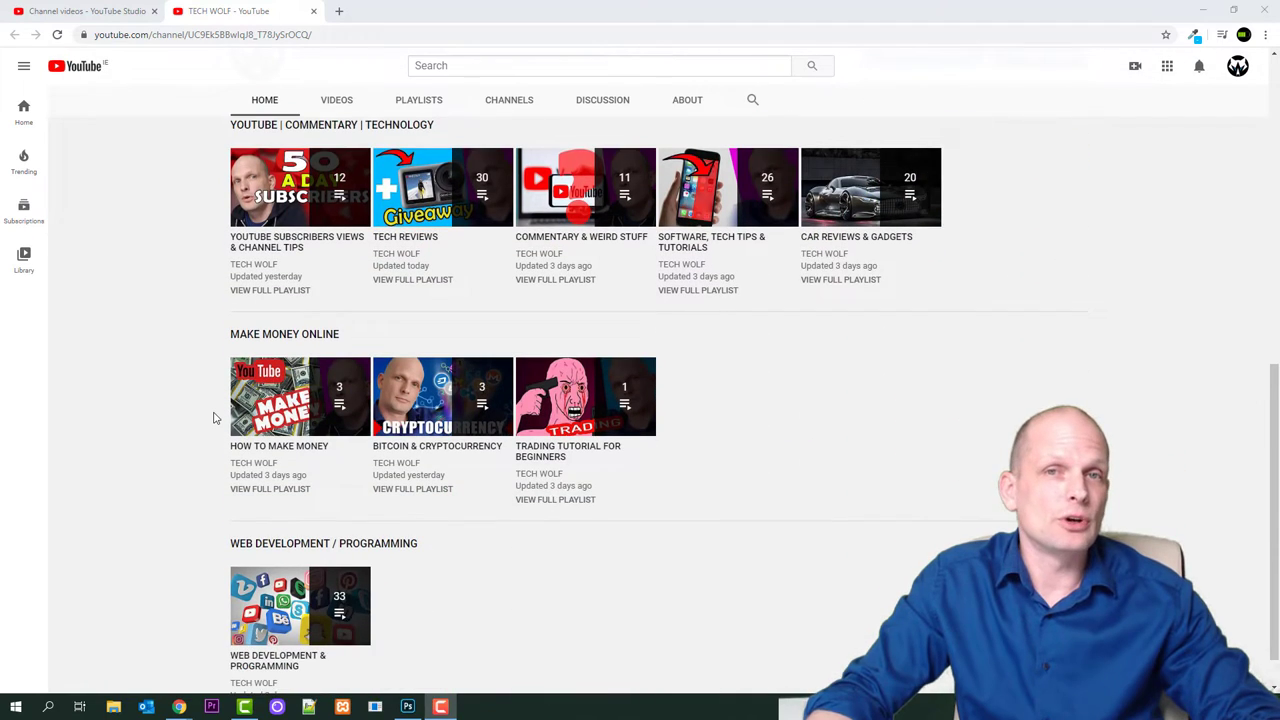
{"action": "scroll", "coordinate": [340, 500], "scroll_direction": "up", "scroll_amount": 3}
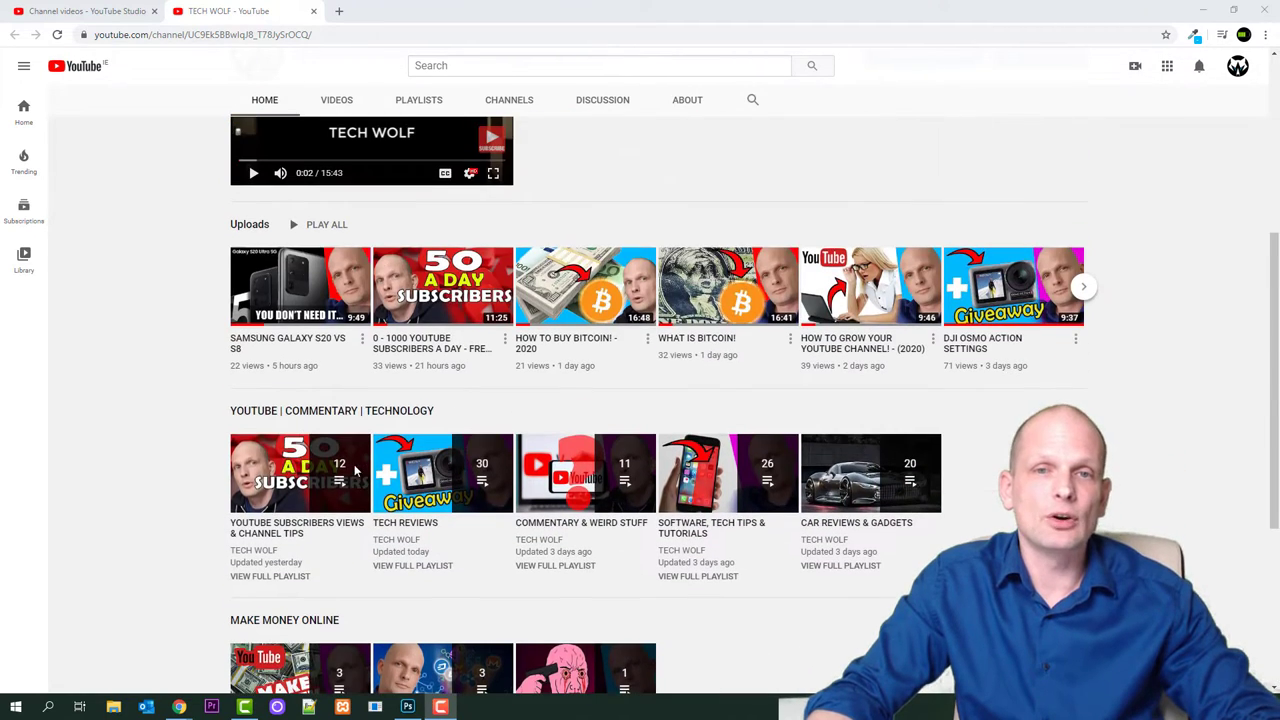
{"action": "scroll", "coordinate": [313, 541], "scroll_direction": "up", "scroll_amount": 1}
{"action": "scroll", "coordinate": [313, 541], "scroll_direction": "down", "scroll_amount": 2}
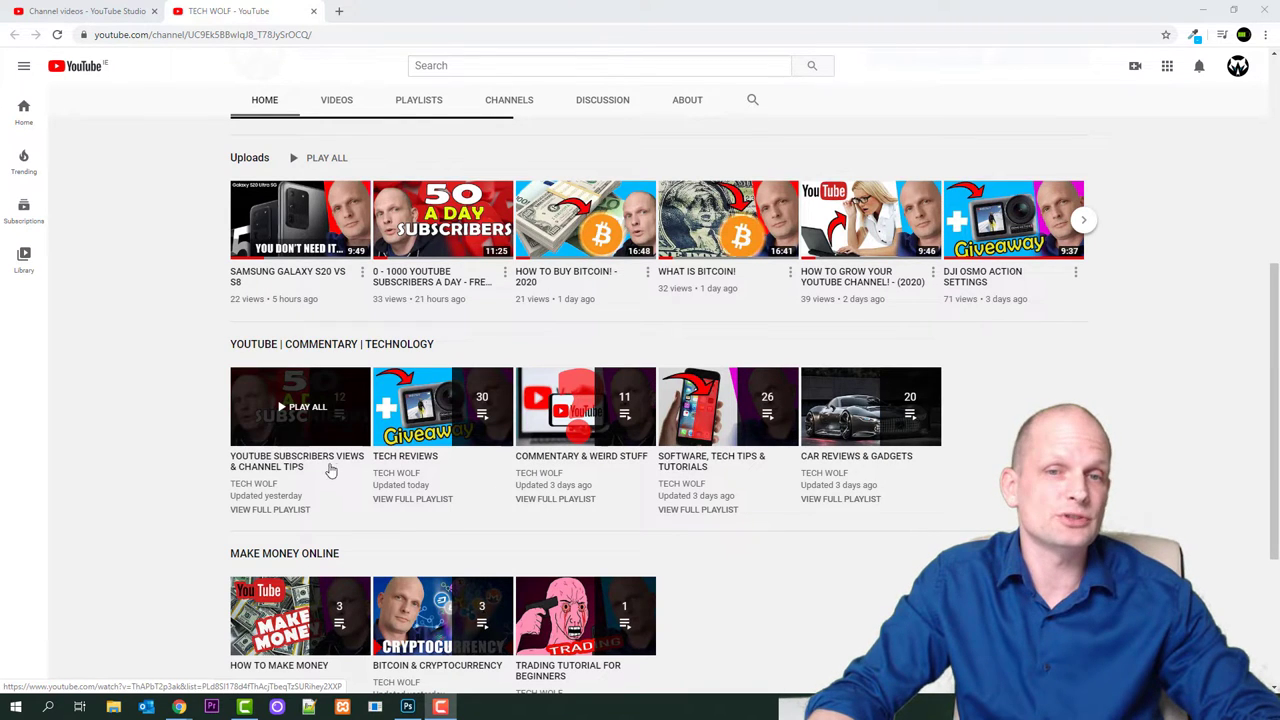
{"action": "scroll", "coordinate": [241, 572], "scroll_direction": "up", "scroll_amount": 5}
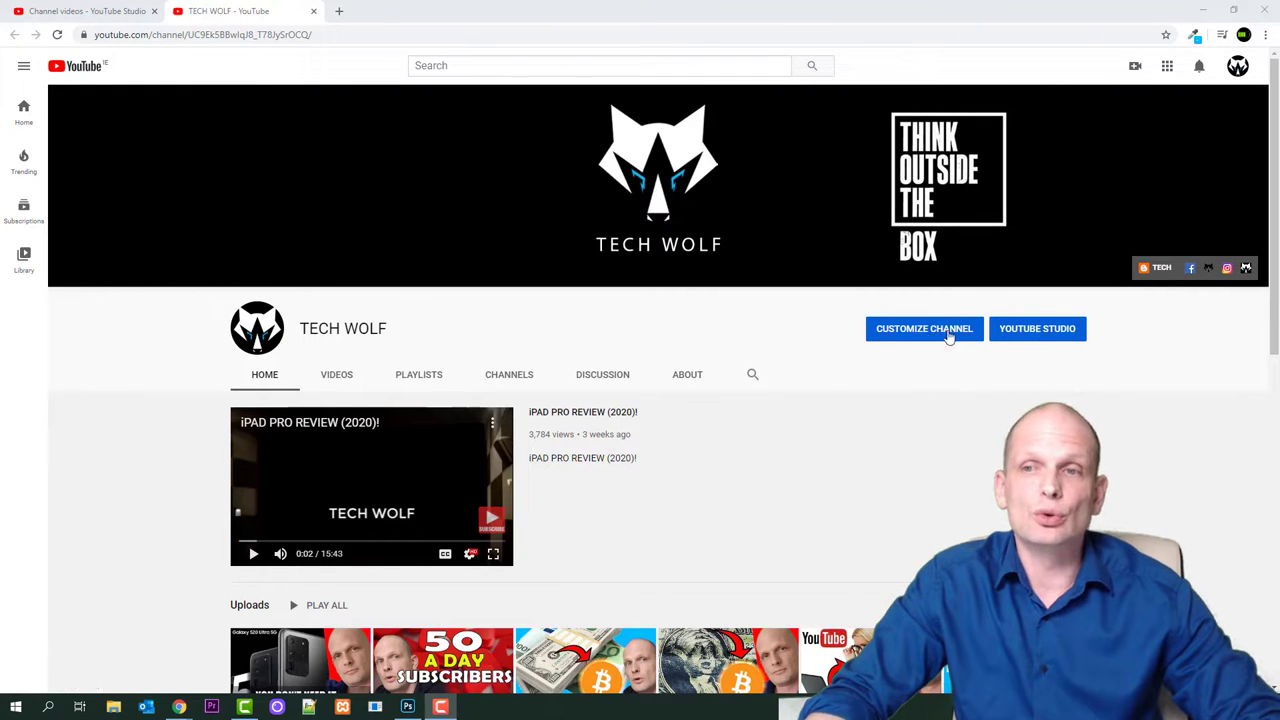
{"action": "left_click", "coordinate": [1044, 338]}
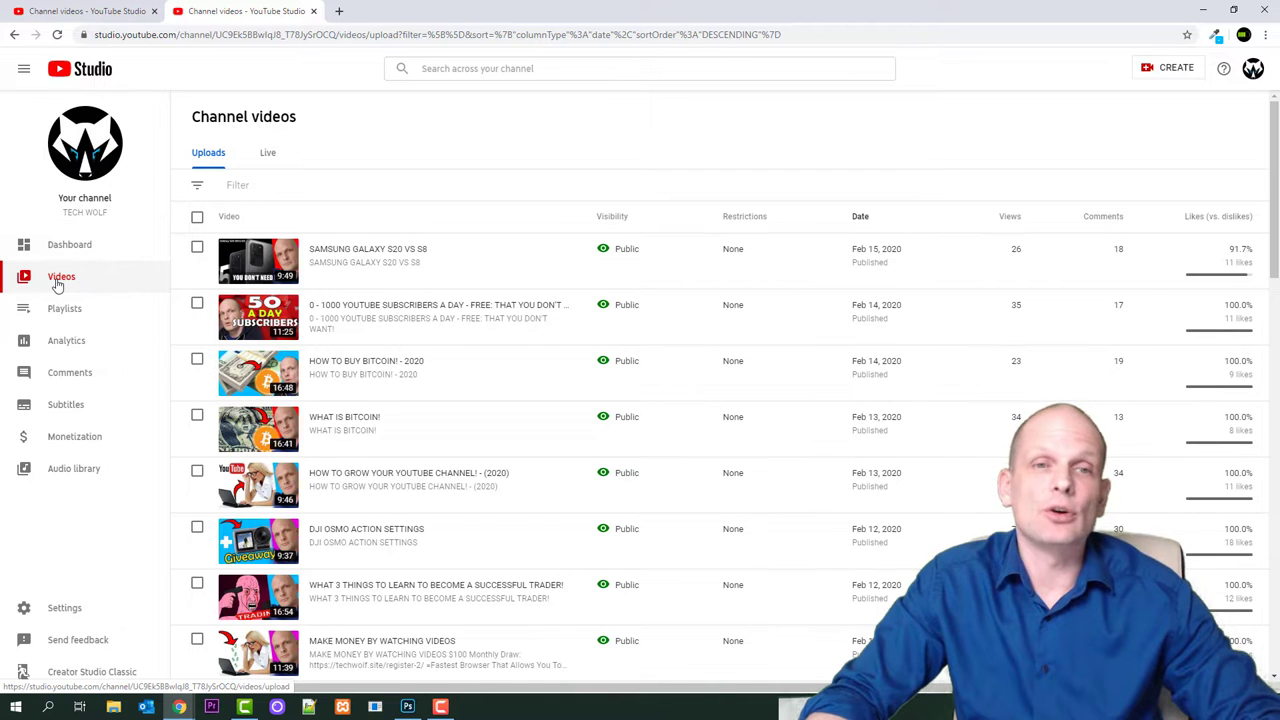
Examine the view counts of the uploaded videos across the first two pages of the list
{"action": "scroll", "coordinate": [615, 376], "scroll_direction": "down", "scroll_amount": 5}
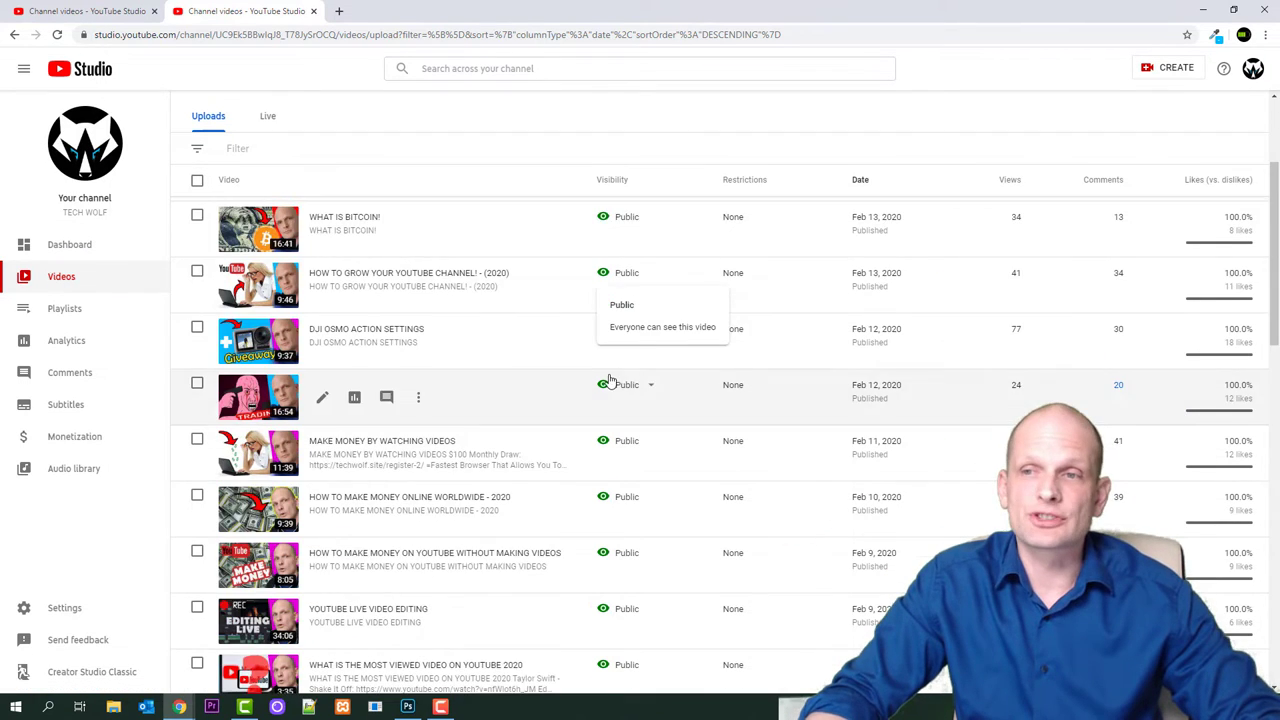
{"action": "scroll", "coordinate": [610, 379], "scroll_direction": "down", "scroll_amount": 10}
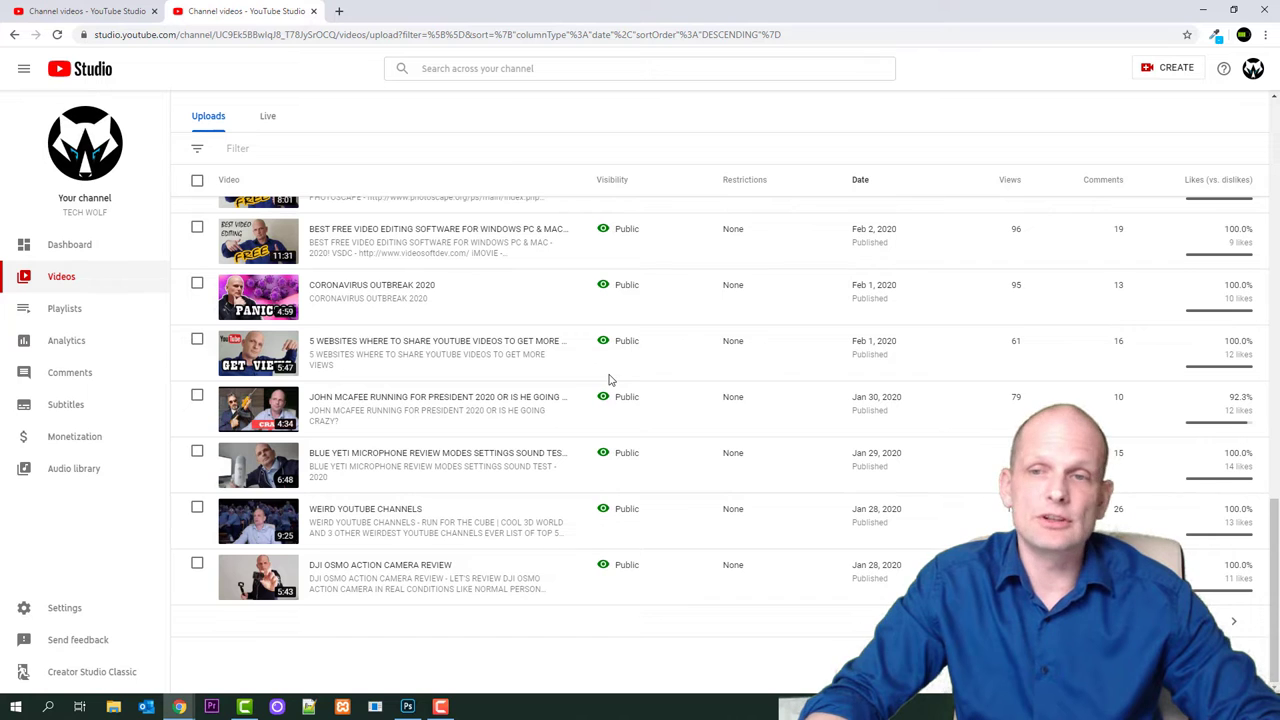
{"action": "scroll", "coordinate": [610, 379], "scroll_direction": "up", "scroll_amount": 1}
{"action": "scroll", "coordinate": [615, 420], "scroll_direction": "down", "scroll_amount": 2}
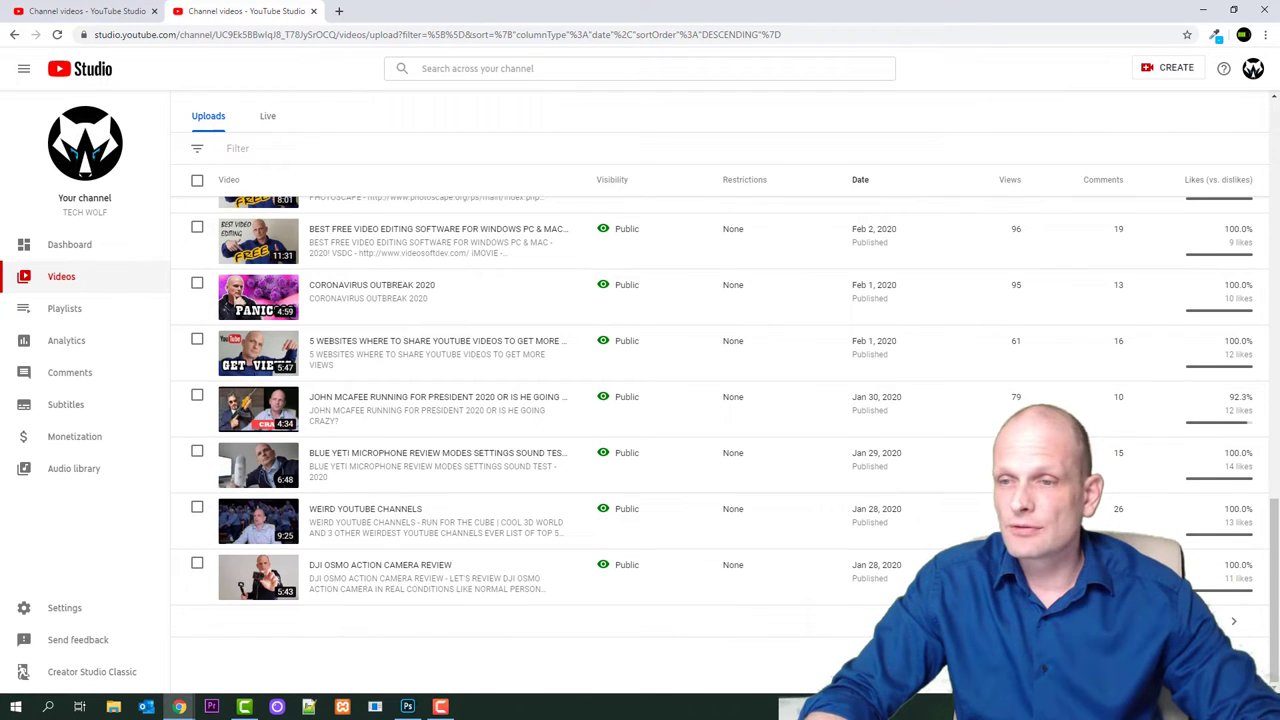
{"action": "left_click", "coordinate": [1233, 622]}
{"action": "scroll", "coordinate": [414, 545], "scroll_direction": "down", "scroll_amount": 2}
{"action": "scroll", "coordinate": [643, 425], "scroll_direction": "up", "scroll_amount": 2}
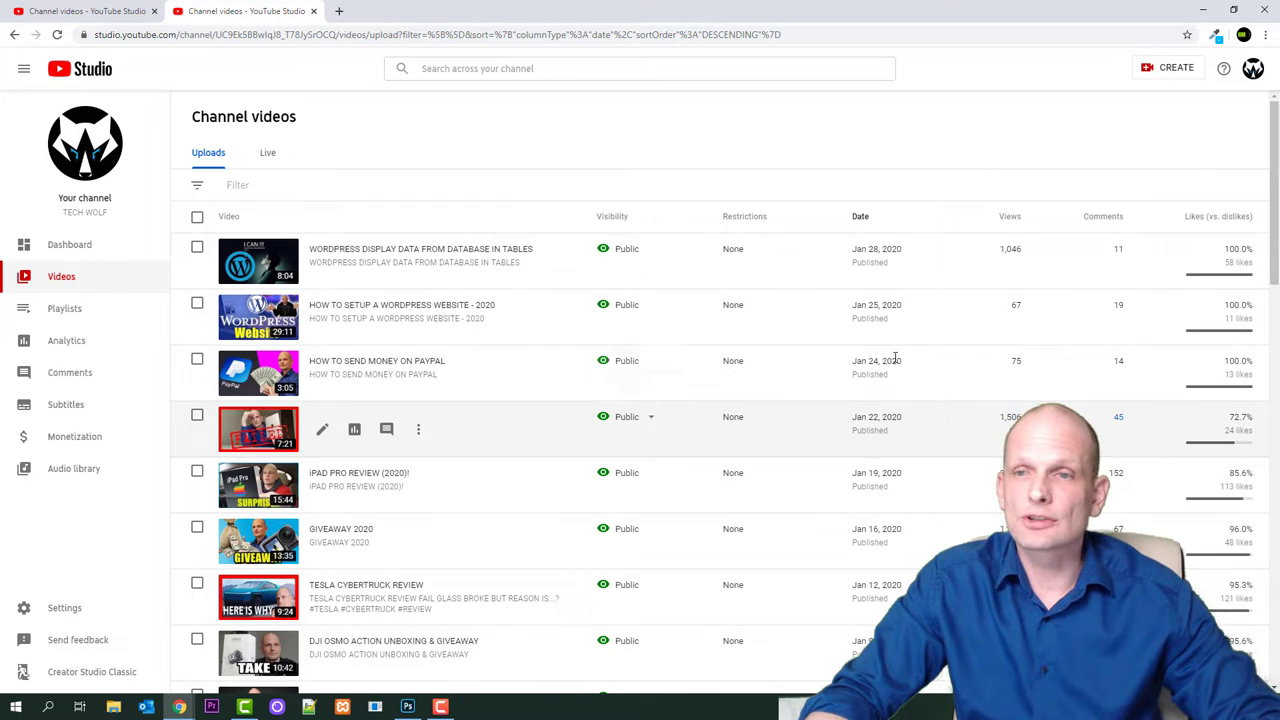
{"action": "scroll", "coordinate": [850, 360], "scroll_direction": "down", "scroll_amount": 1}
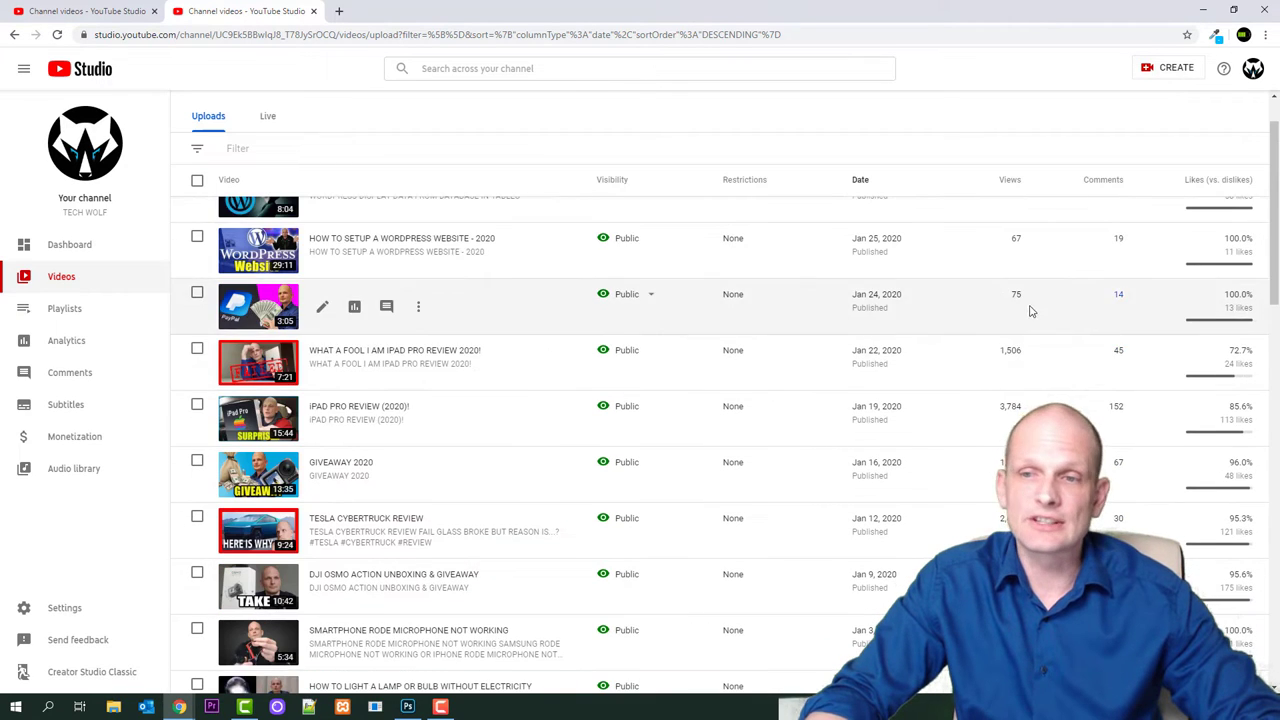
{"action": "scroll", "coordinate": [1000, 450], "scroll_direction": "down", "scroll_amount": 2}
{"action": "scroll", "coordinate": [640, 450], "scroll_direction": "down", "scroll_amount": 2}
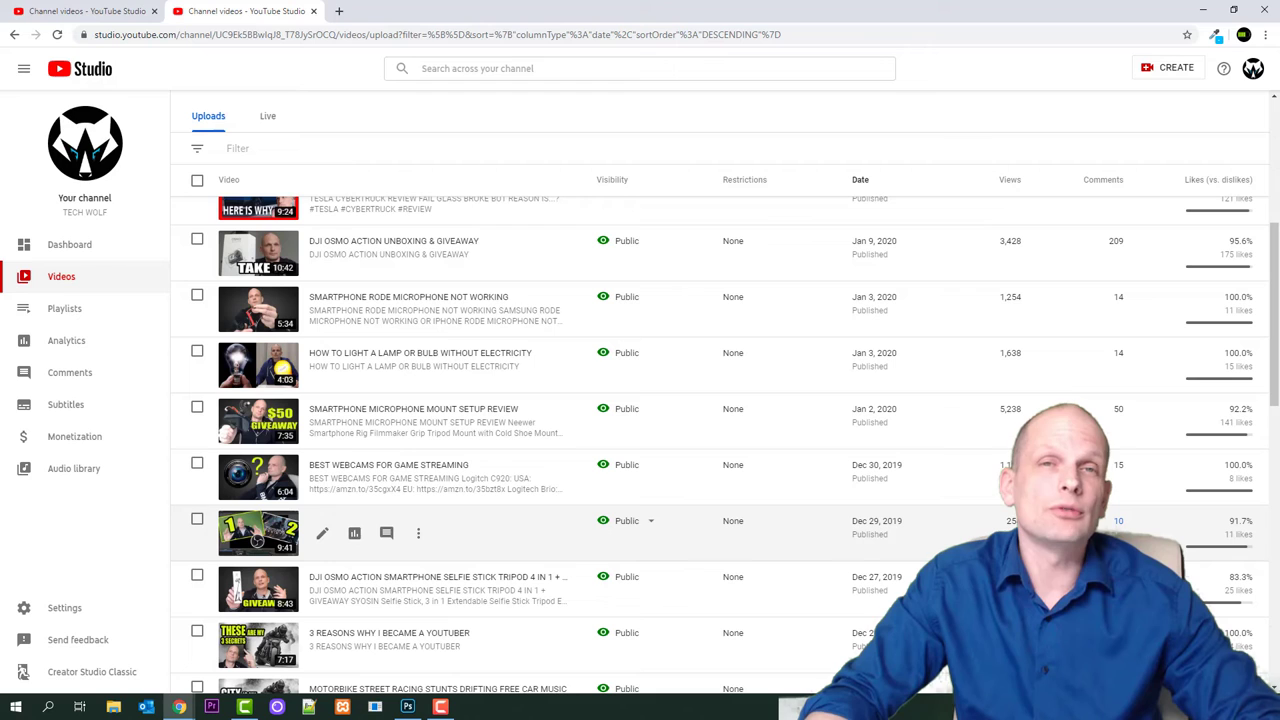
{"action": "scroll", "coordinate": [1008, 275], "scroll_direction": "up", "scroll_amount": 2}
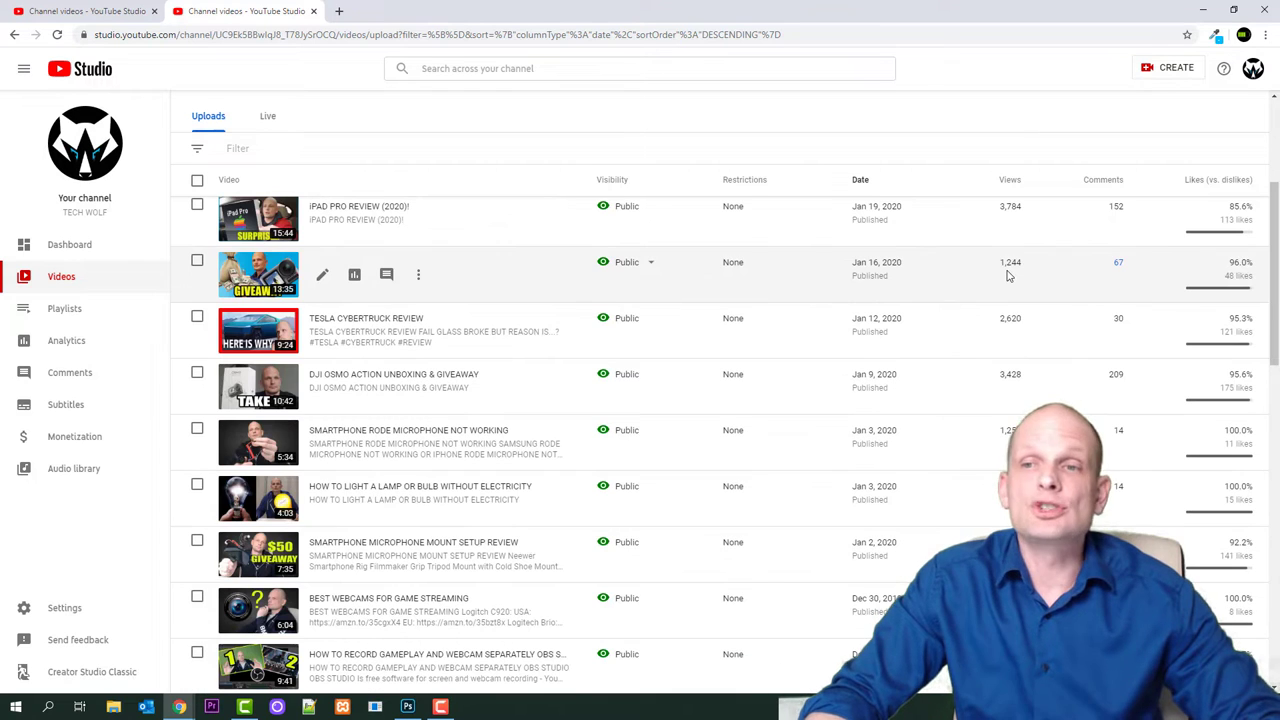
{"action": "scroll", "coordinate": [960, 320], "scroll_direction": "up", "scroll_amount": 3}
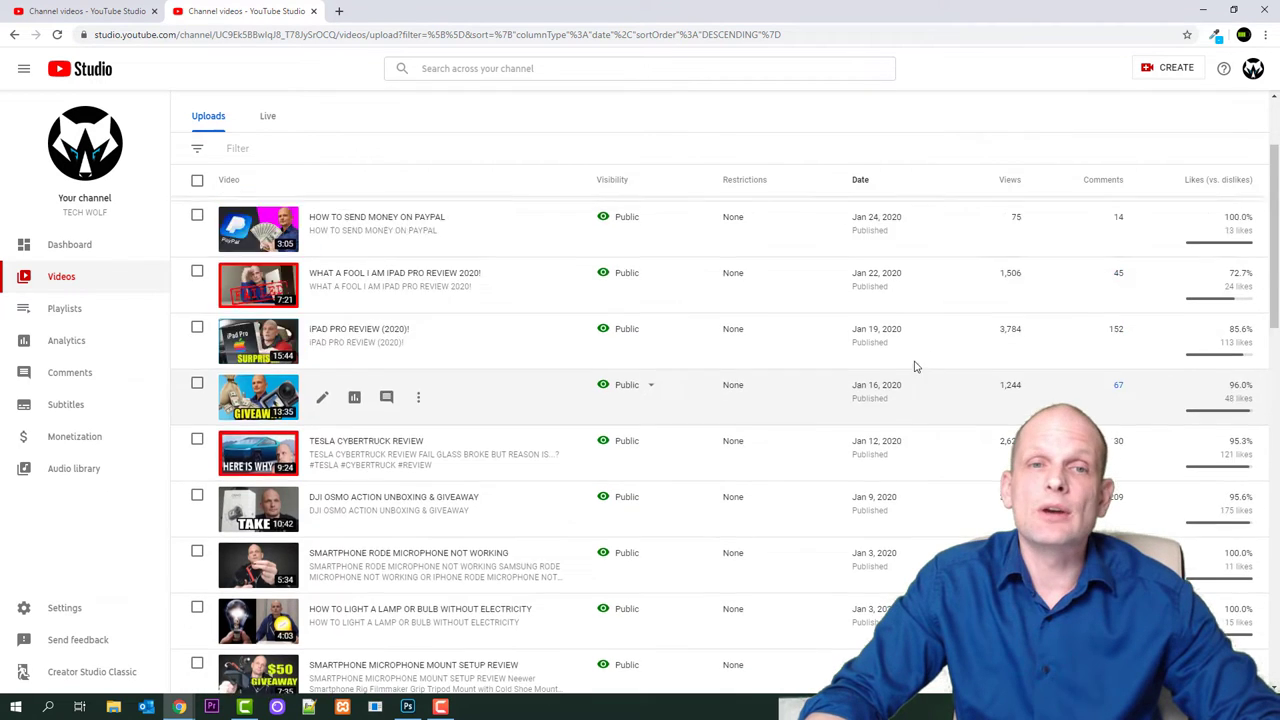
{"action": "scroll", "coordinate": [903, 378], "scroll_direction": "down", "scroll_amount": 13}
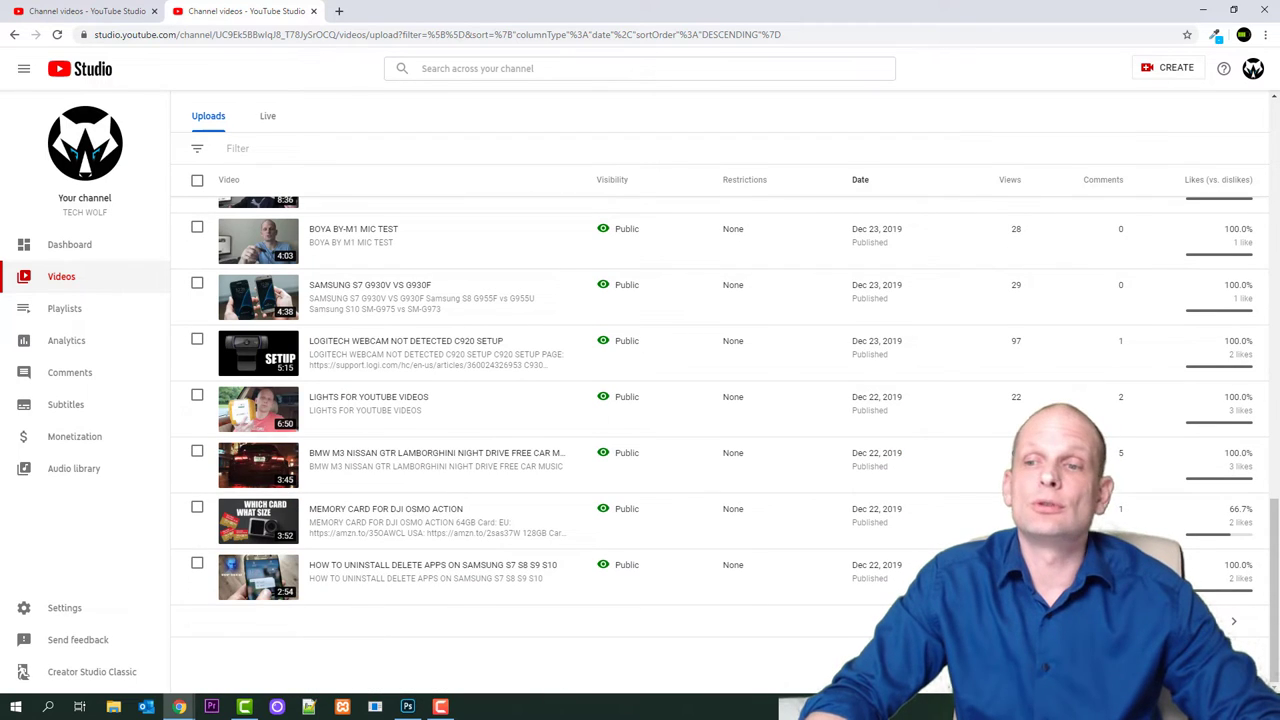
{"action": "left_click", "coordinate": [1200, 621]}
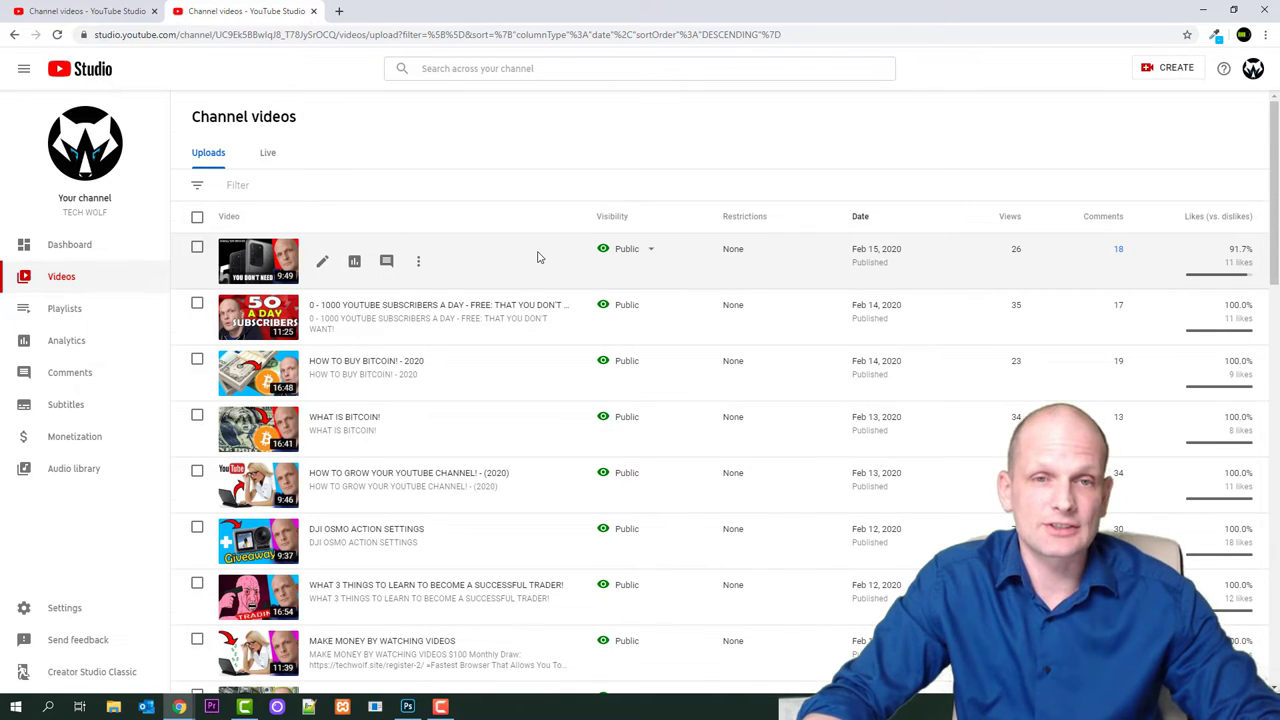
Promote the newest upload, SAMSUNG GALAXY S20 VS S8, and get started with its video campaign in Google Ads
{"action": "scroll", "coordinate": [268, 300], "scroll_direction": "down", "scroll_amount": 5}
{"action": "scroll", "coordinate": [268, 300], "scroll_direction": "up", "scroll_amount": 5}
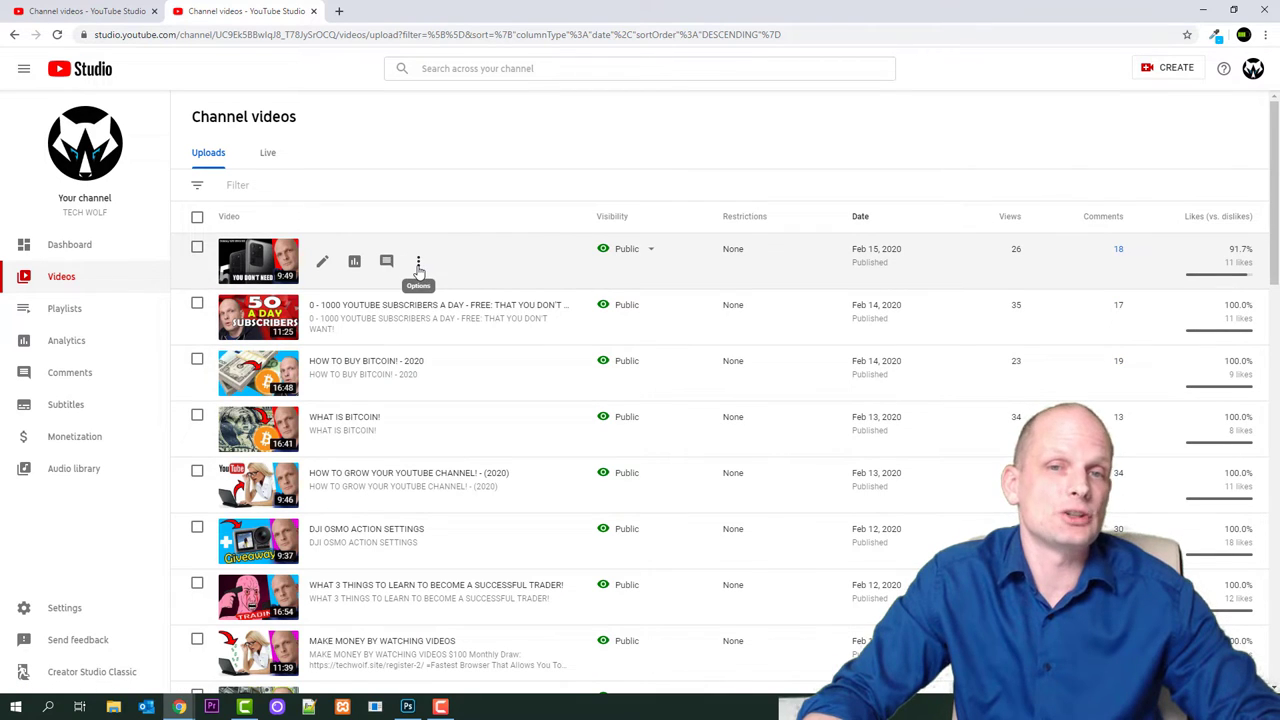
{"action": "left_click", "coordinate": [418, 268]}
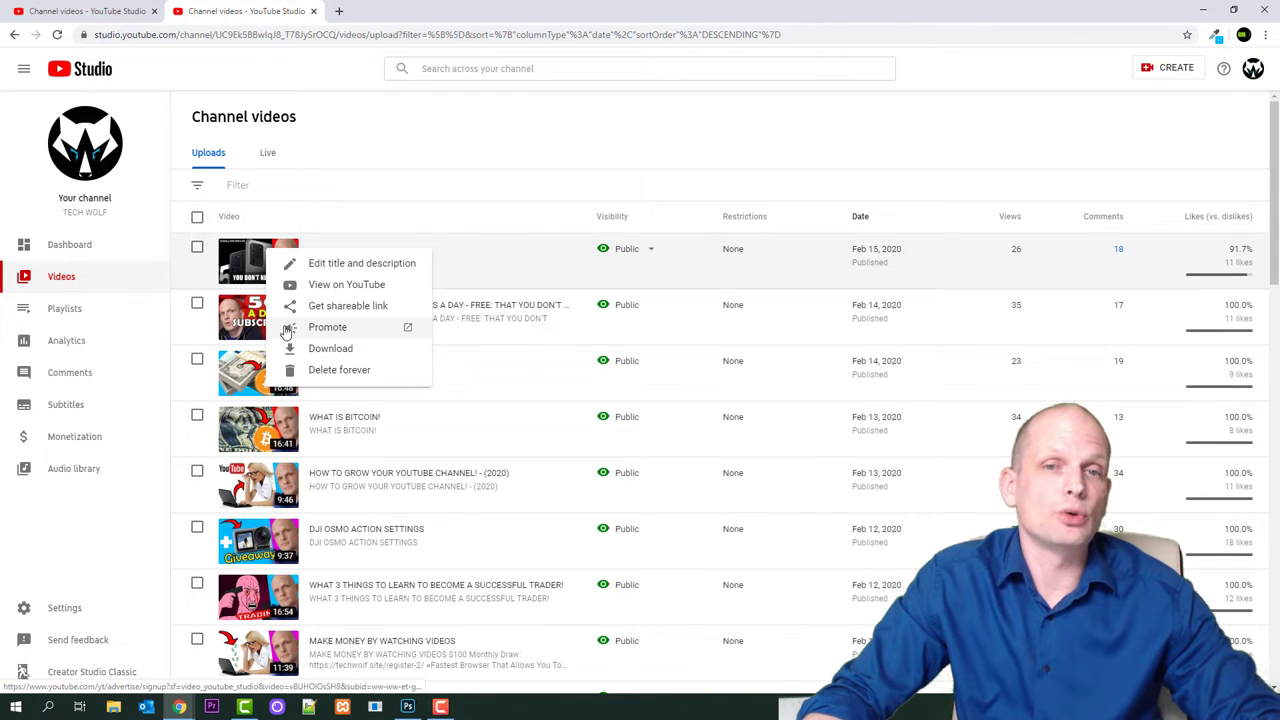
{"action": "left_click", "coordinate": [335, 329]}
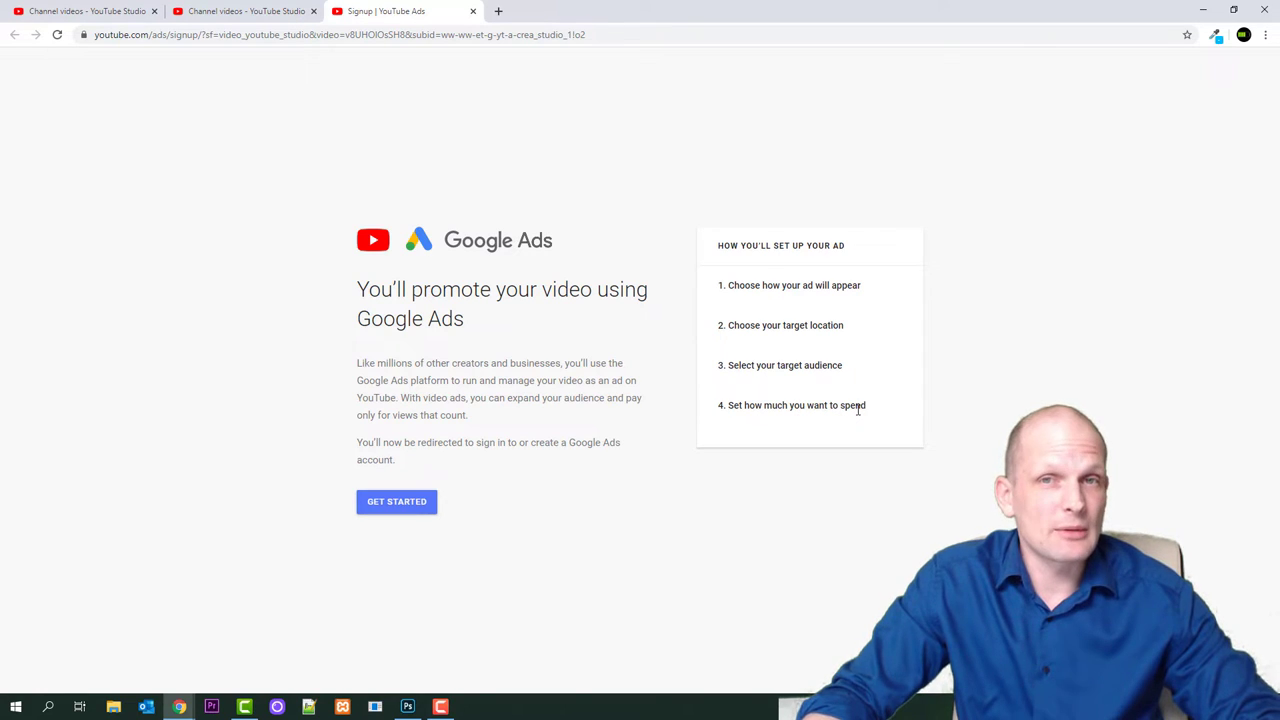
{"action": "left_click", "coordinate": [397, 505]}
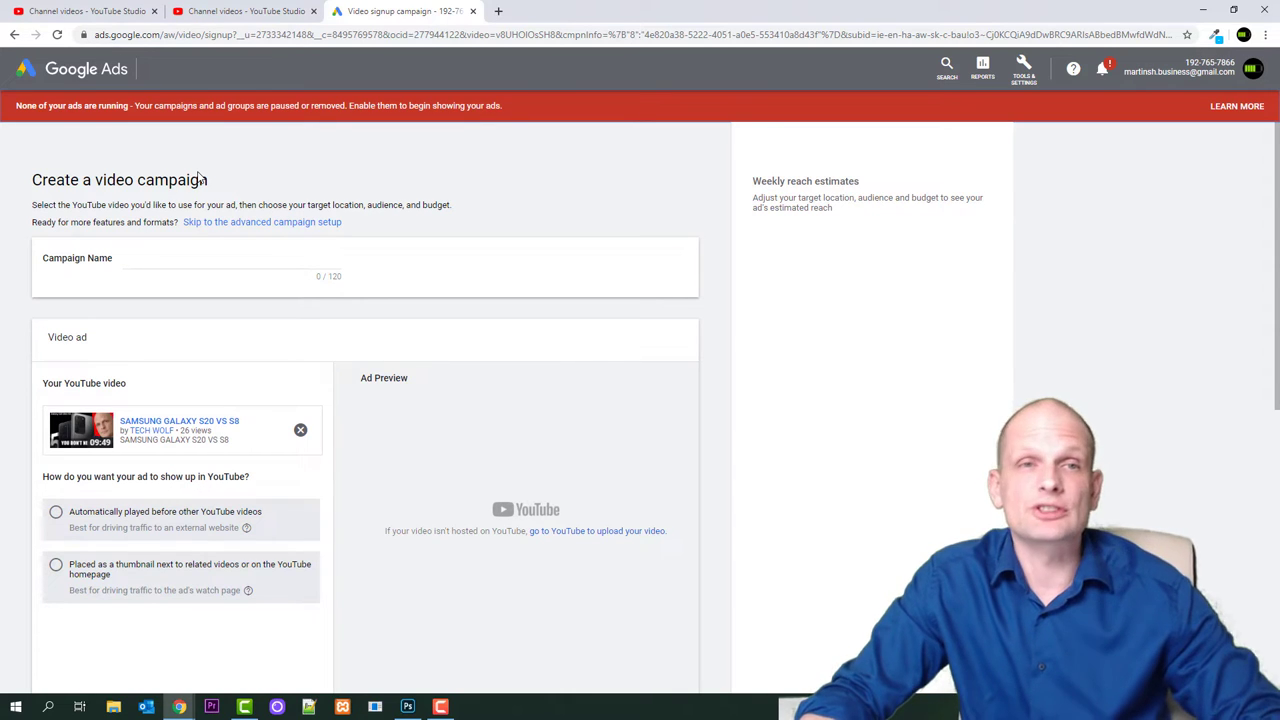
Name the video campaign "My ad"
{"action": "scroll", "coordinate": [289, 191], "scroll_direction": "down", "scroll_amount": 2}
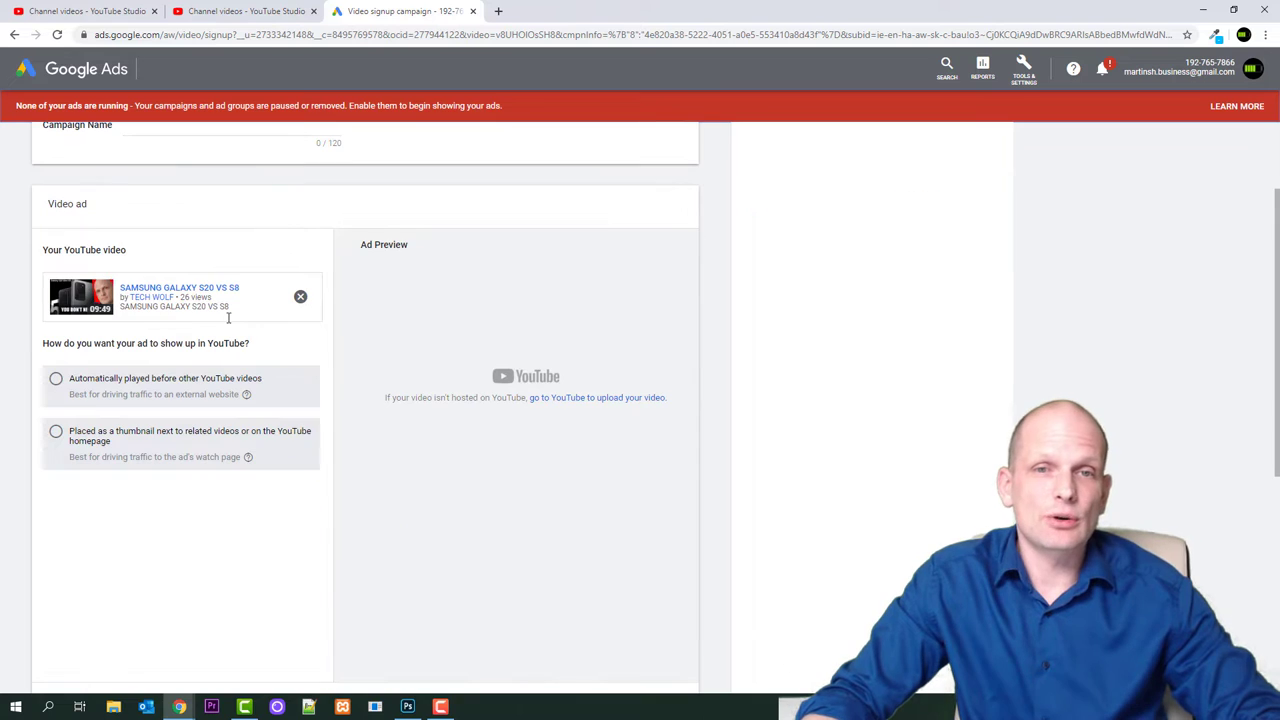
{"action": "scroll", "coordinate": [182, 320], "scroll_direction": "up", "scroll_amount": 1}
{"action": "left_click", "coordinate": [141, 191]}
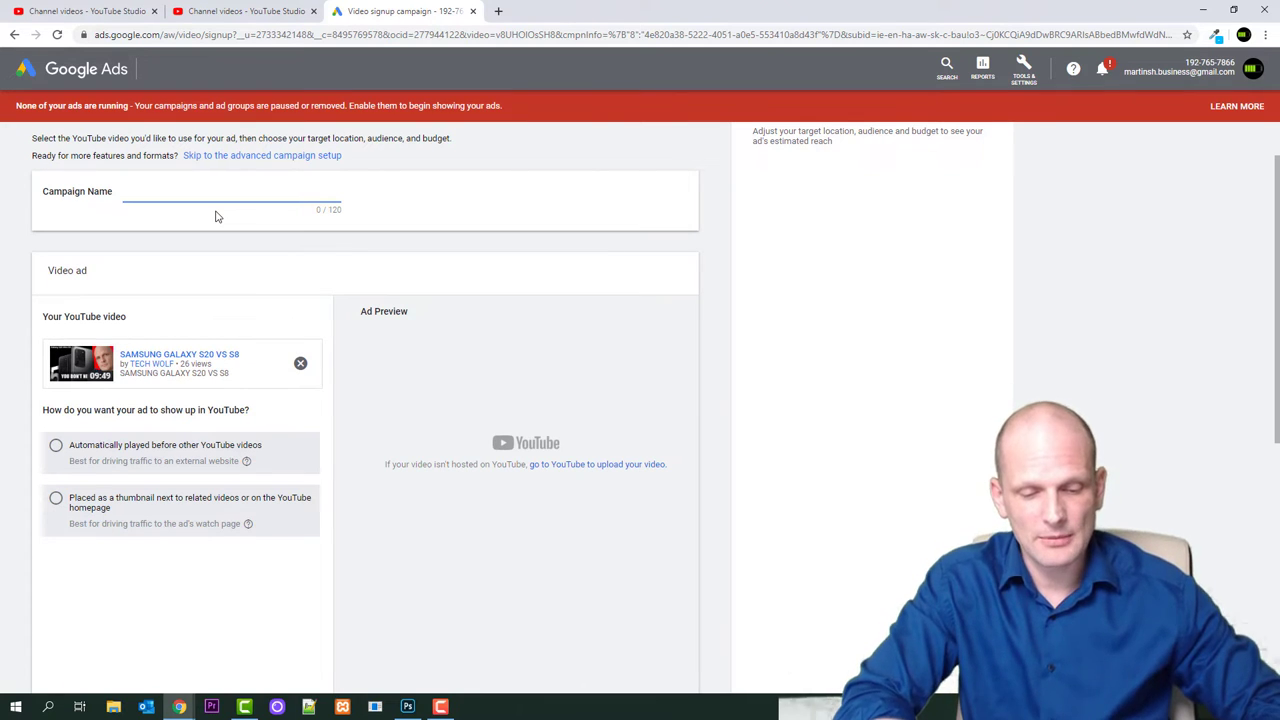
{"action": "type", "text": "m"}
{"action": "key", "text": "BackSpace"}
{"action": "type", "text": "My ad"}
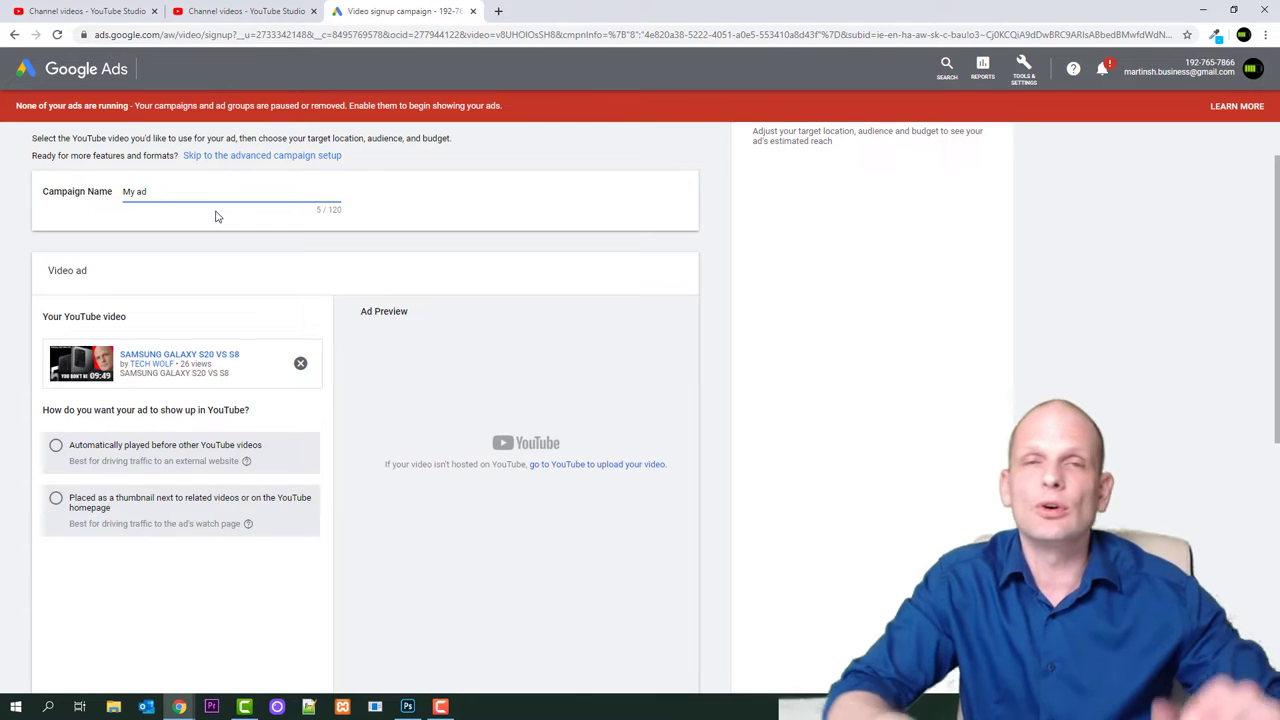
{"action": "scroll", "coordinate": [220, 240], "scroll_direction": "up", "scroll_amount": 1}
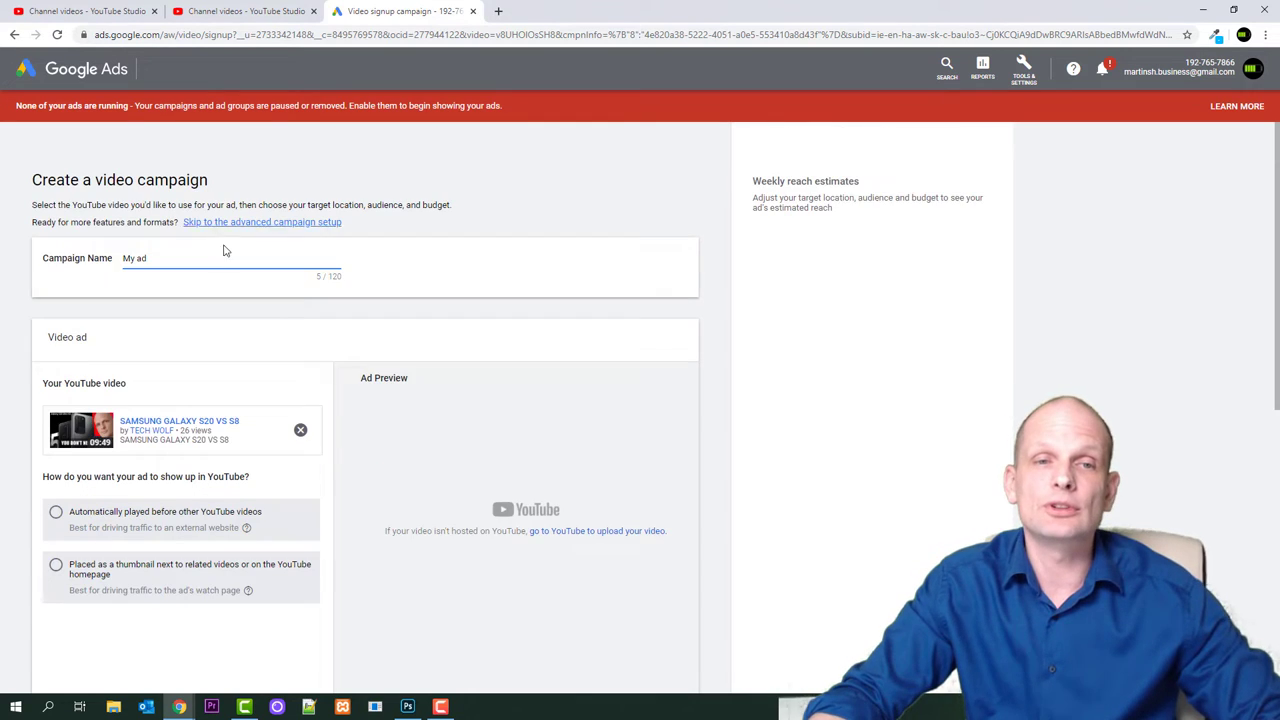
Choose to have the ad placed as a thumbnail next to related videos or on the YouTube homepage
{"action": "scroll", "coordinate": [223, 252], "scroll_direction": "down", "scroll_amount": 1}
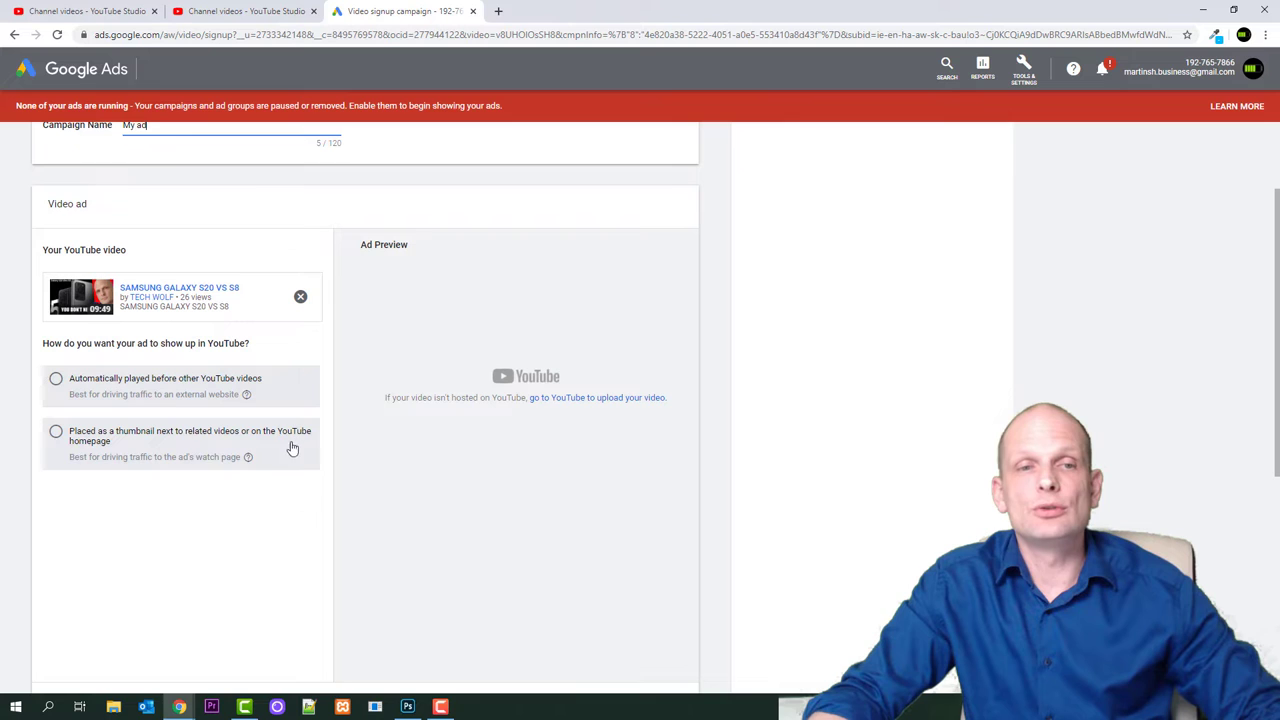
{"action": "left_click", "coordinate": [56, 437]}
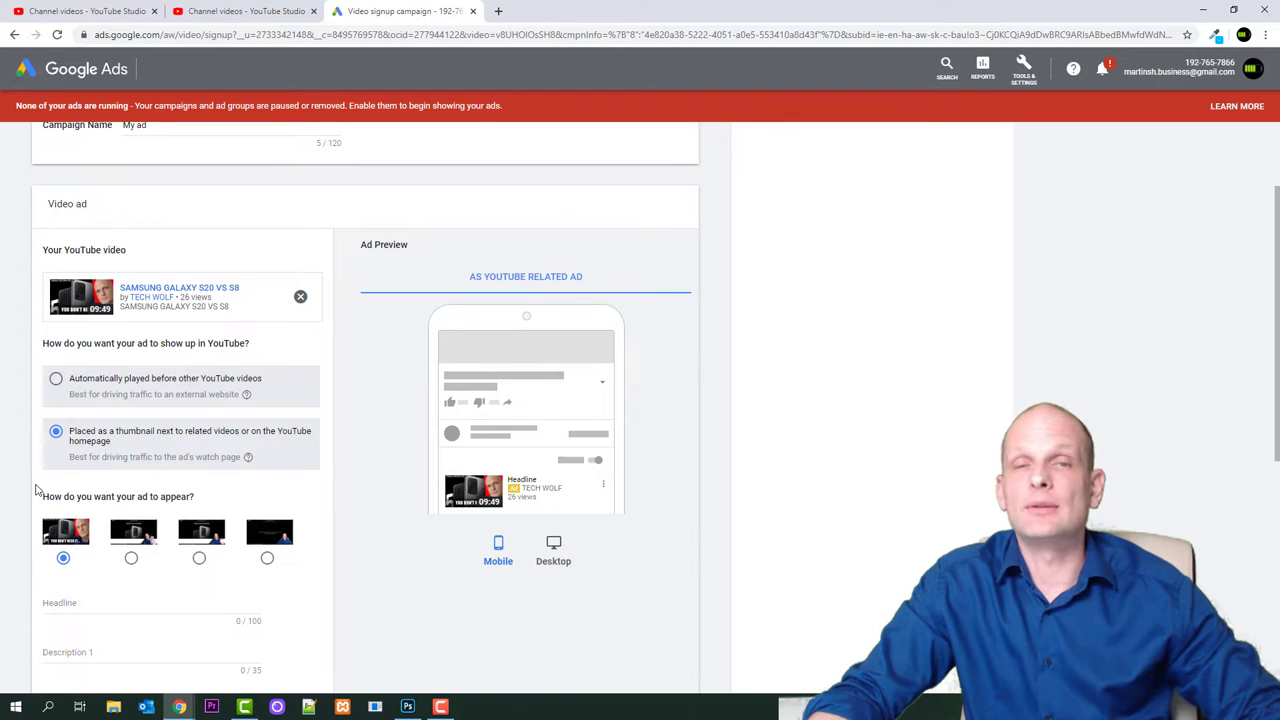
{"action": "scroll", "coordinate": [36, 486], "scroll_direction": "down", "scroll_amount": 2}
{"action": "scroll", "coordinate": [36, 486], "scroll_direction": "up", "scroll_amount": 1}
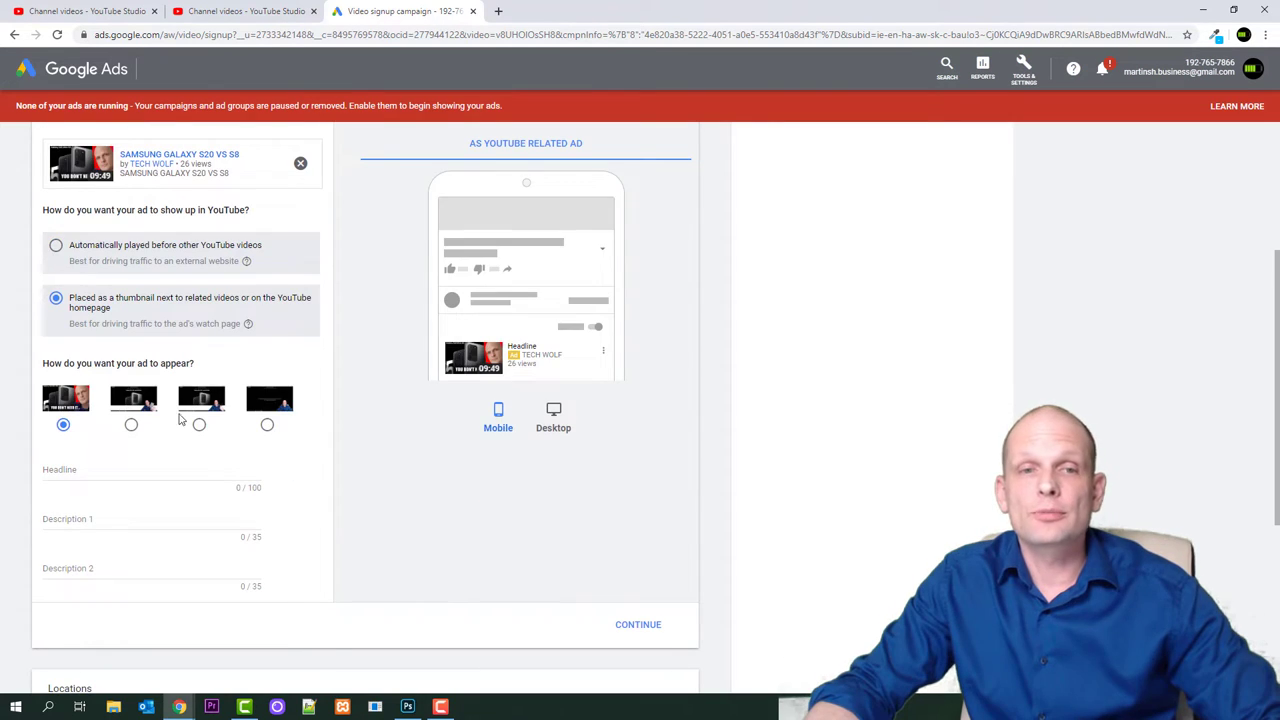
Compare the four thumbnail choices in the mobile ad preview, ending on the first one
{"action": "left_click", "coordinate": [131, 425]}
{"action": "left_click", "coordinate": [199, 425]}
{"action": "left_click", "coordinate": [267, 425]}
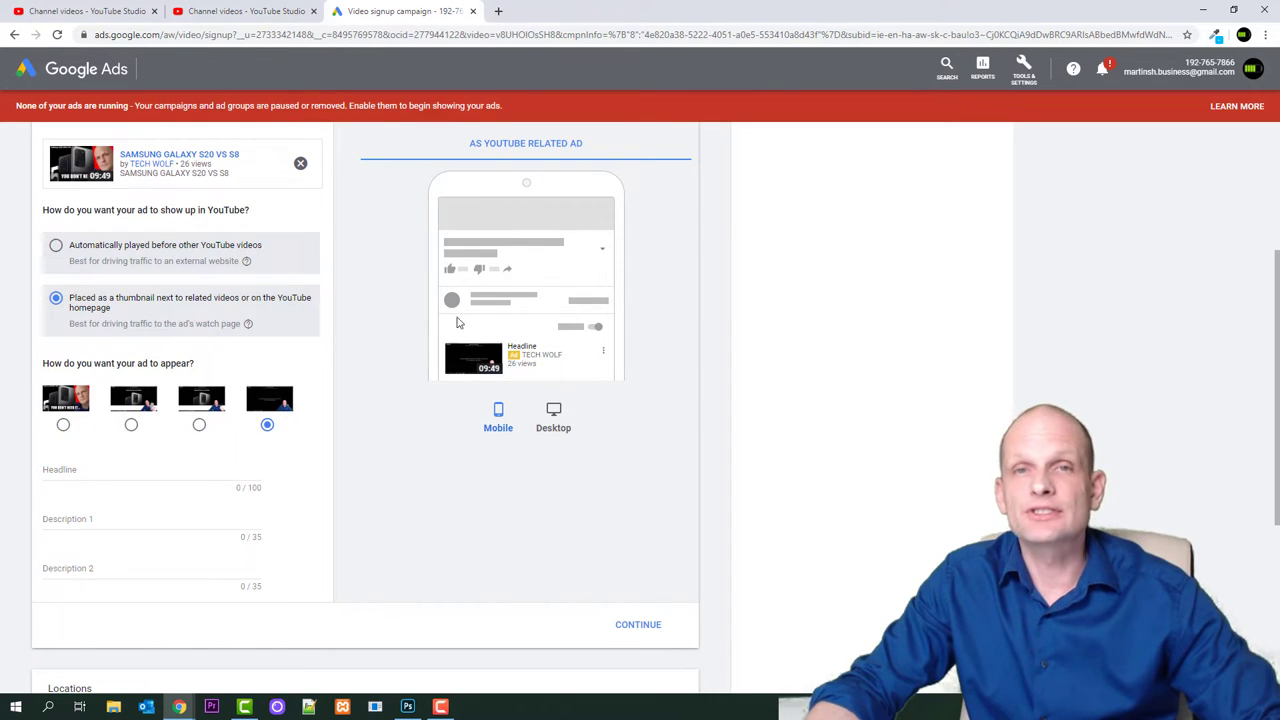
{"action": "left_click", "coordinate": [63, 425]}
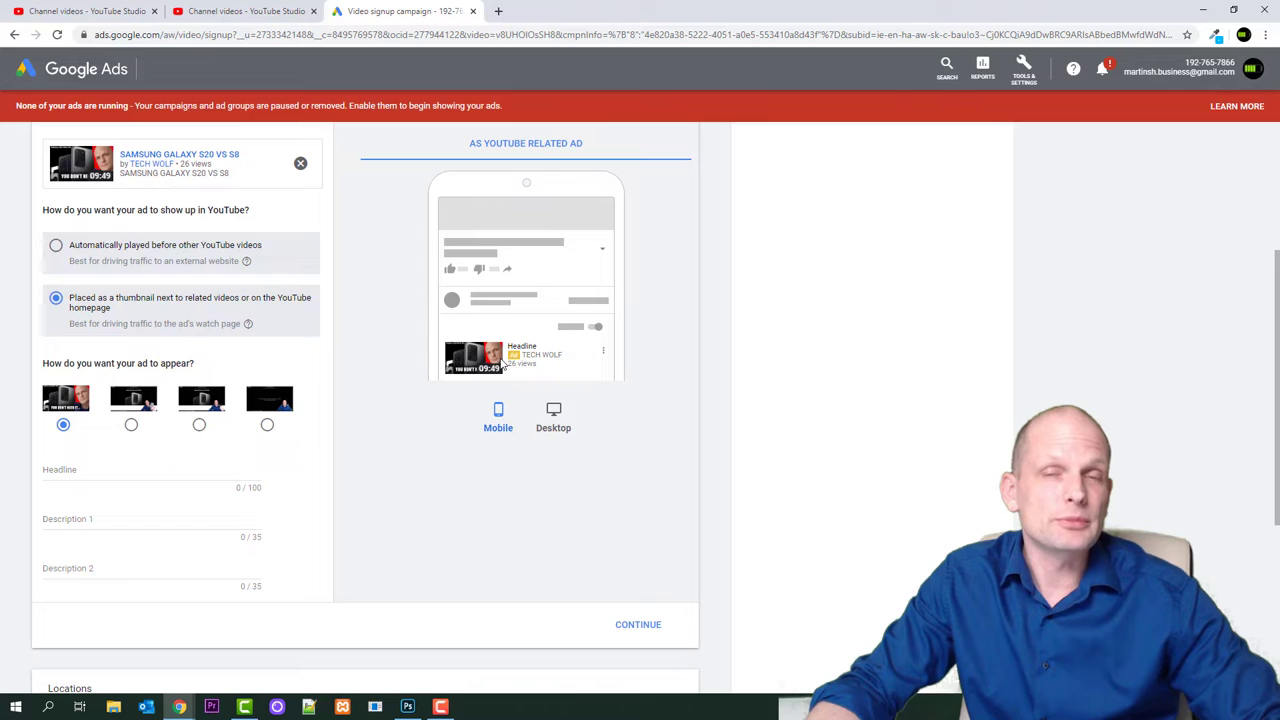
Switch the ad preview to Desktop and compare the four thumbnail choices there, ending on the first one
{"action": "left_click", "coordinate": [554, 420]}
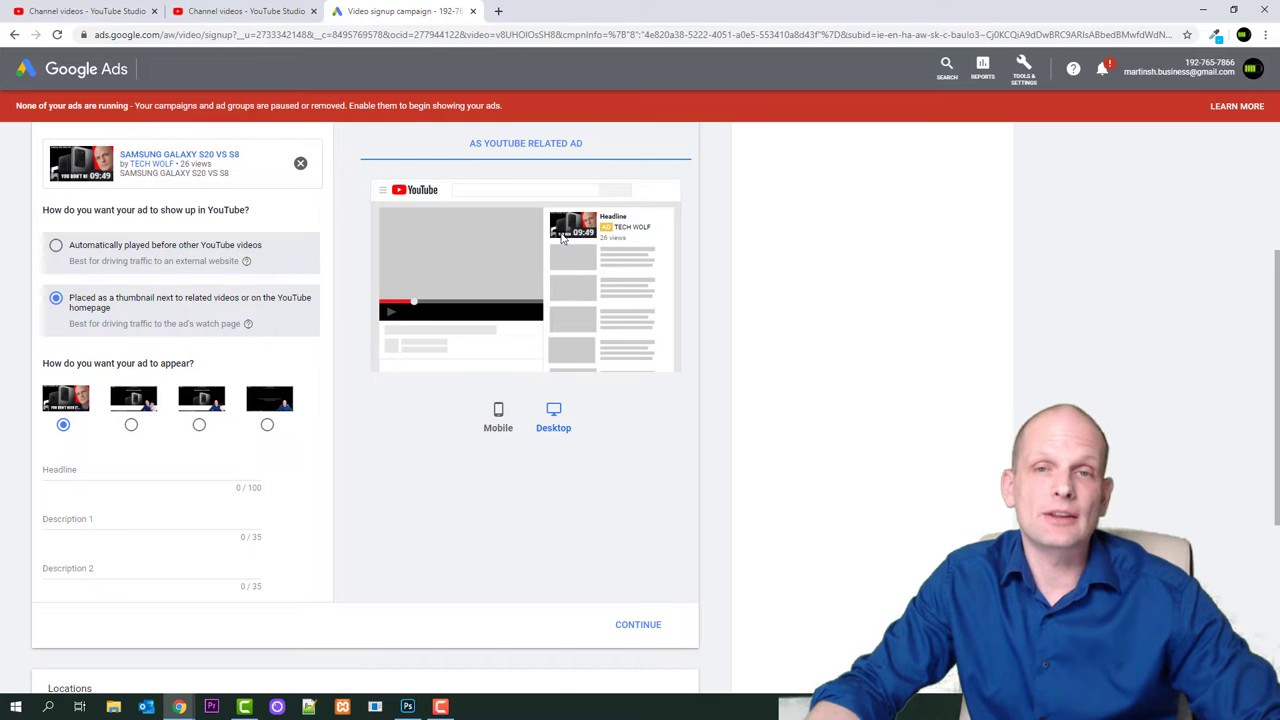
{"action": "left_click", "coordinate": [131, 424]}
{"action": "left_click", "coordinate": [199, 424]}
{"action": "left_click", "coordinate": [266, 426]}
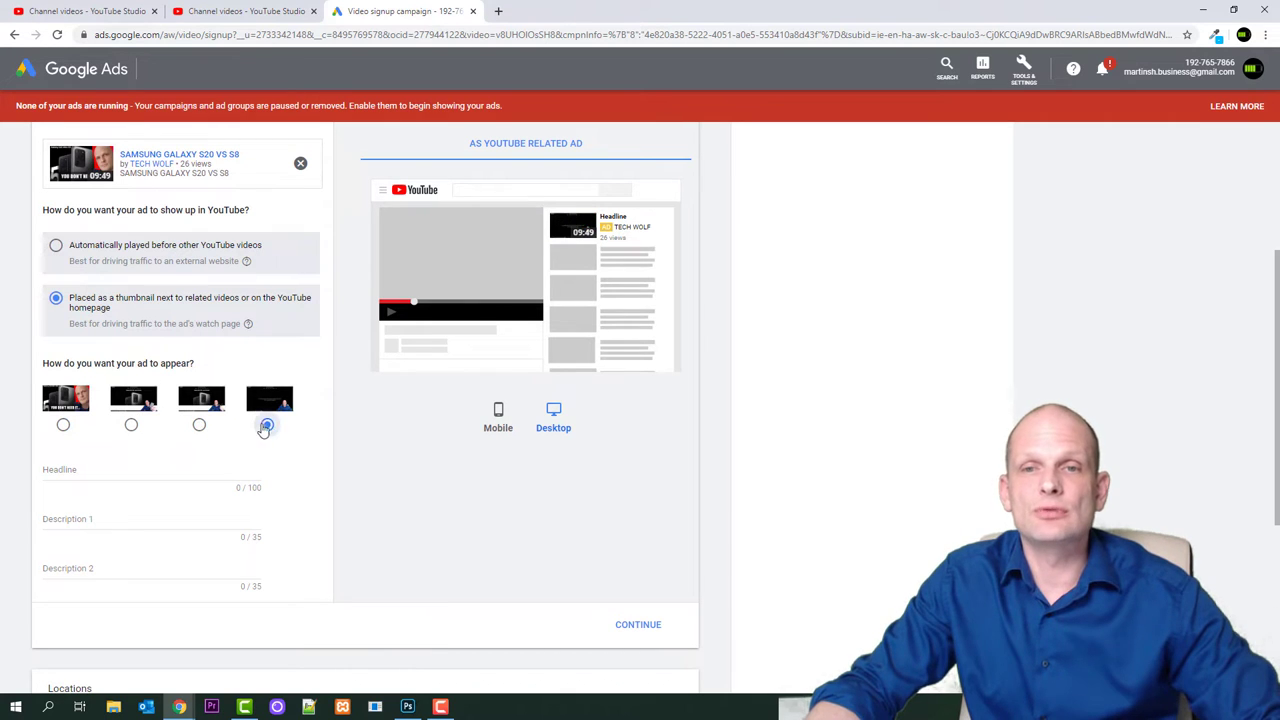
{"action": "left_click", "coordinate": [63, 426]}
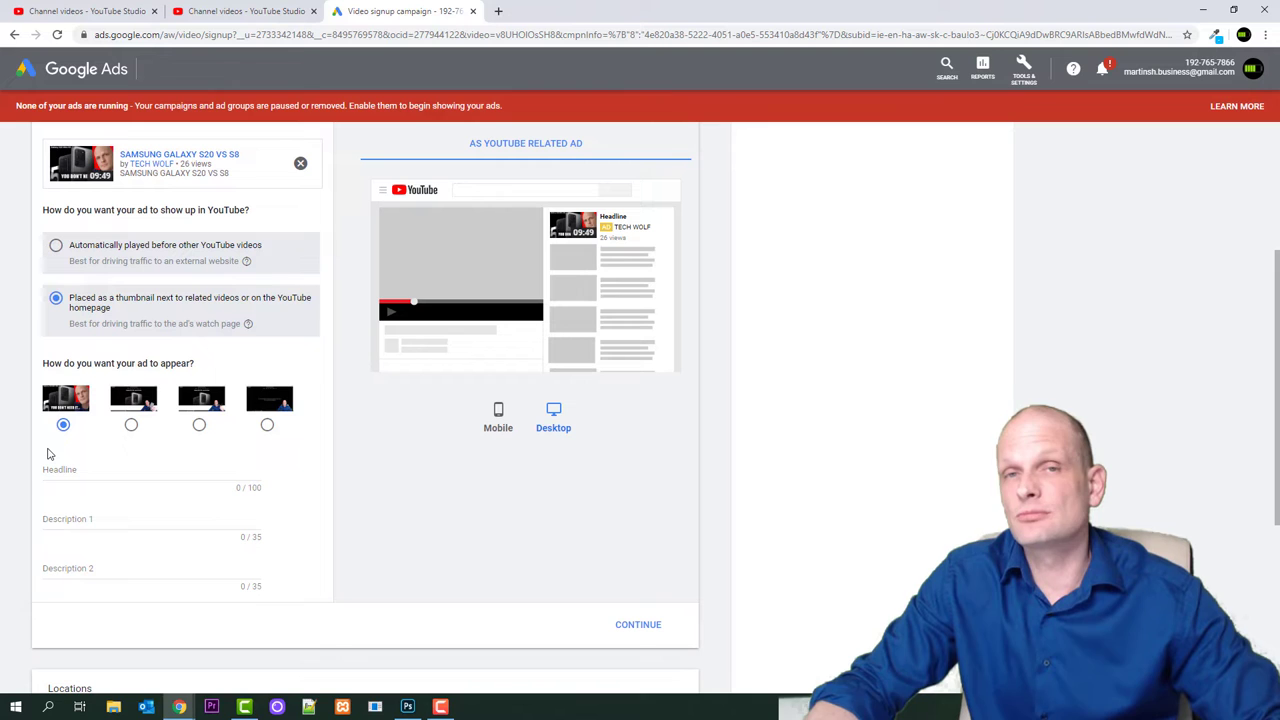
Enter "headline" as the ad's headline, check it in the desktop preview, and select the entered text
{"action": "scroll", "coordinate": [50, 450], "scroll_direction": "down", "scroll_amount": 1}
{"action": "left_click", "coordinate": [85, 404]}
{"action": "type", "text": "headline"}
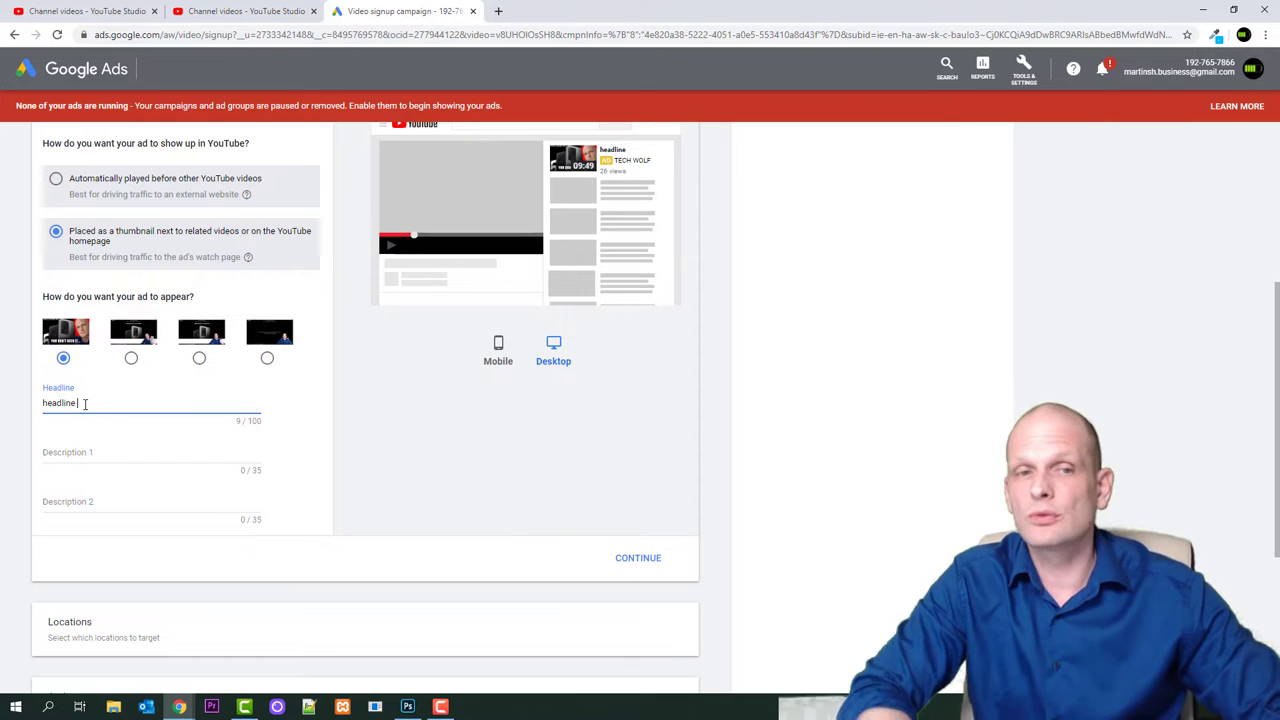
{"action": "scroll", "coordinate": [85, 404], "scroll_direction": "up", "scroll_amount": 1}
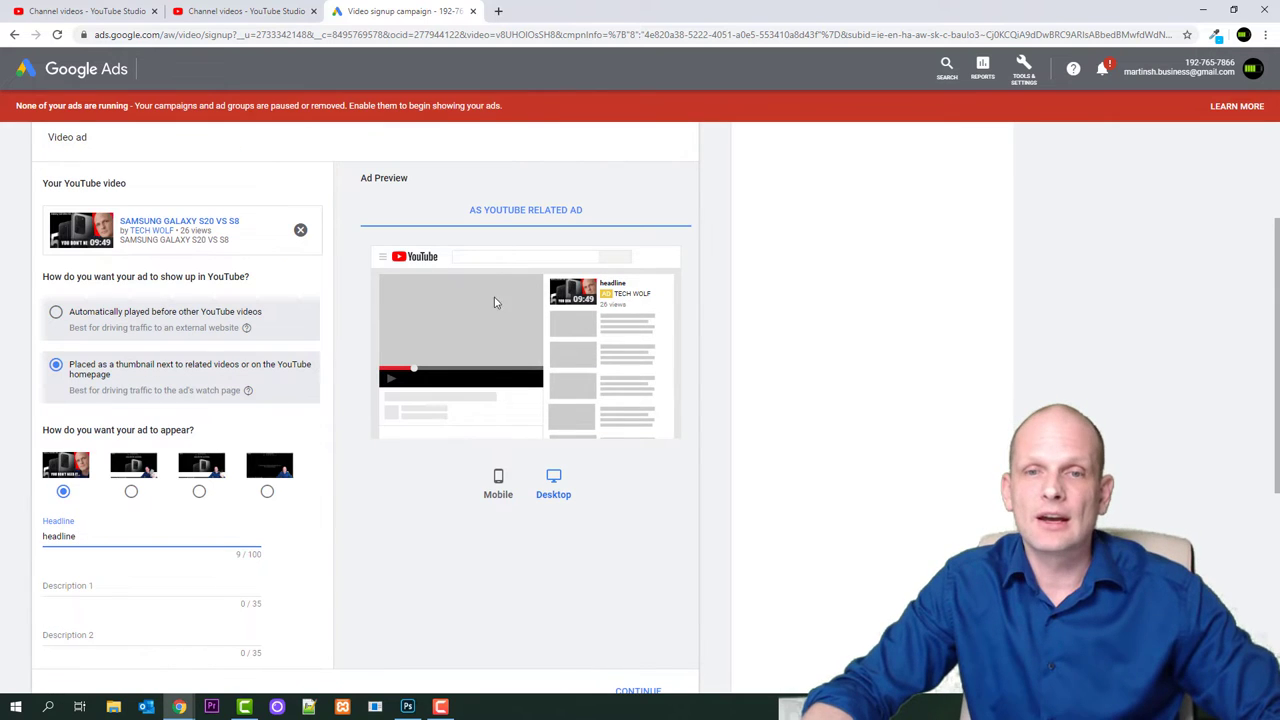
{"action": "left_click", "coordinate": [604, 287]}
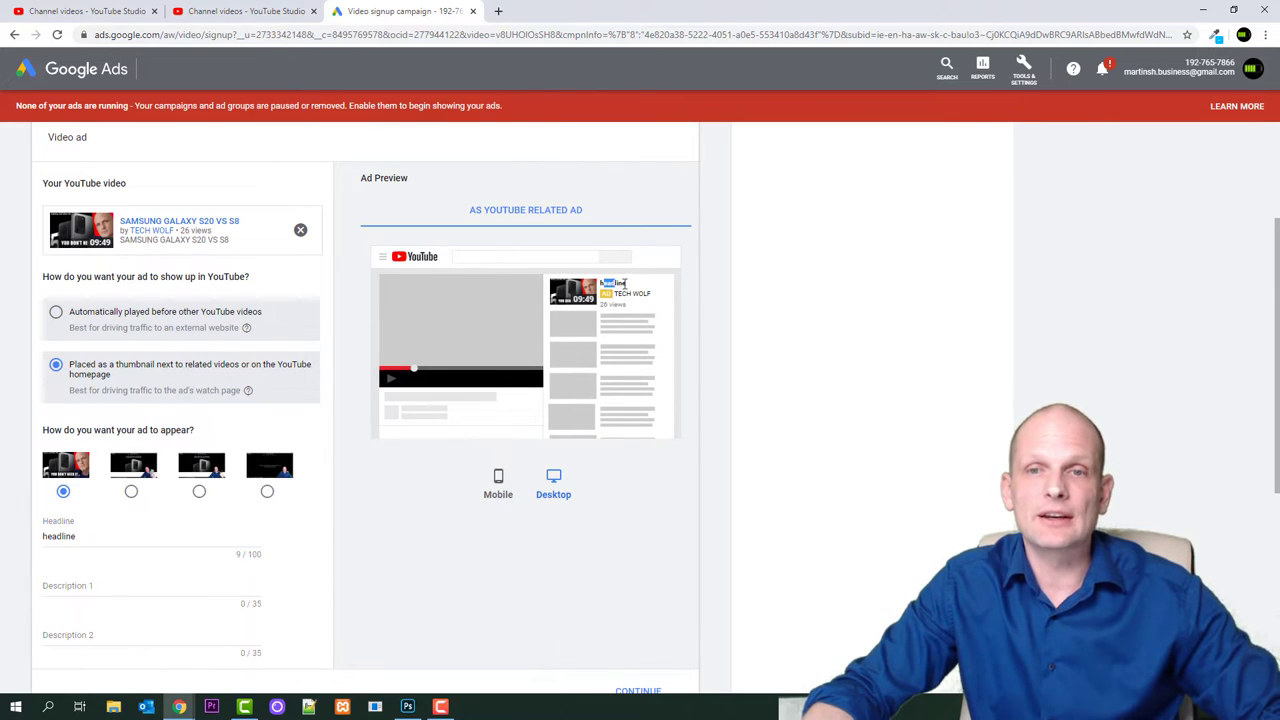
{"action": "left_click_drag", "start_coordinate": [93, 536], "coordinate": [14, 540]}
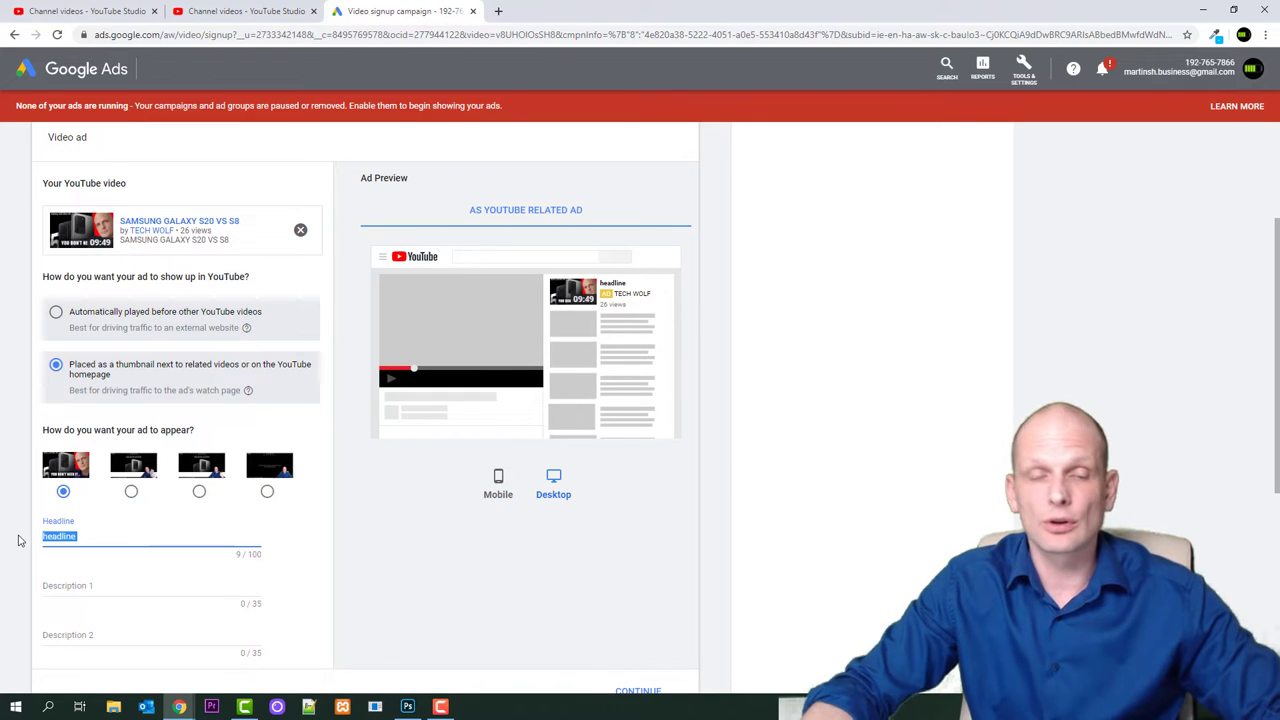
Replace the ad's headline with "This is my ad" and check it in the mobile ad preview
{"action": "type", "text": "Th"}
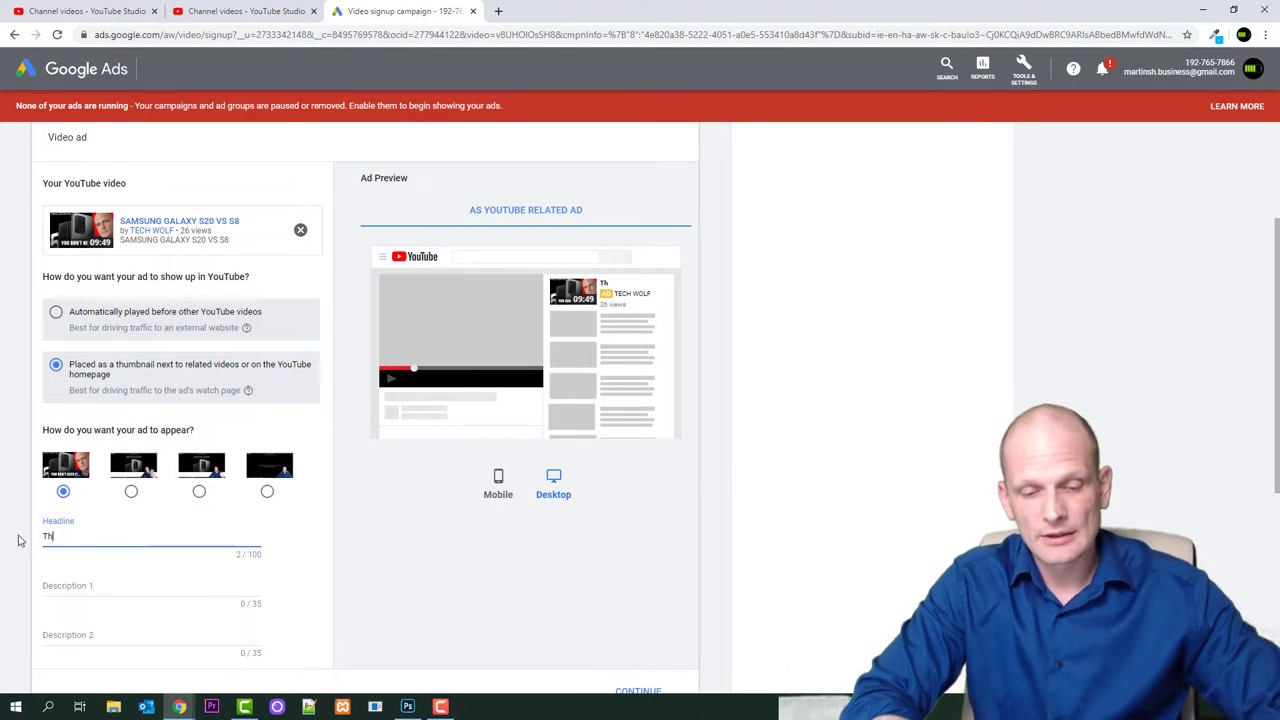
{"action": "type", "text": "is is my a"}
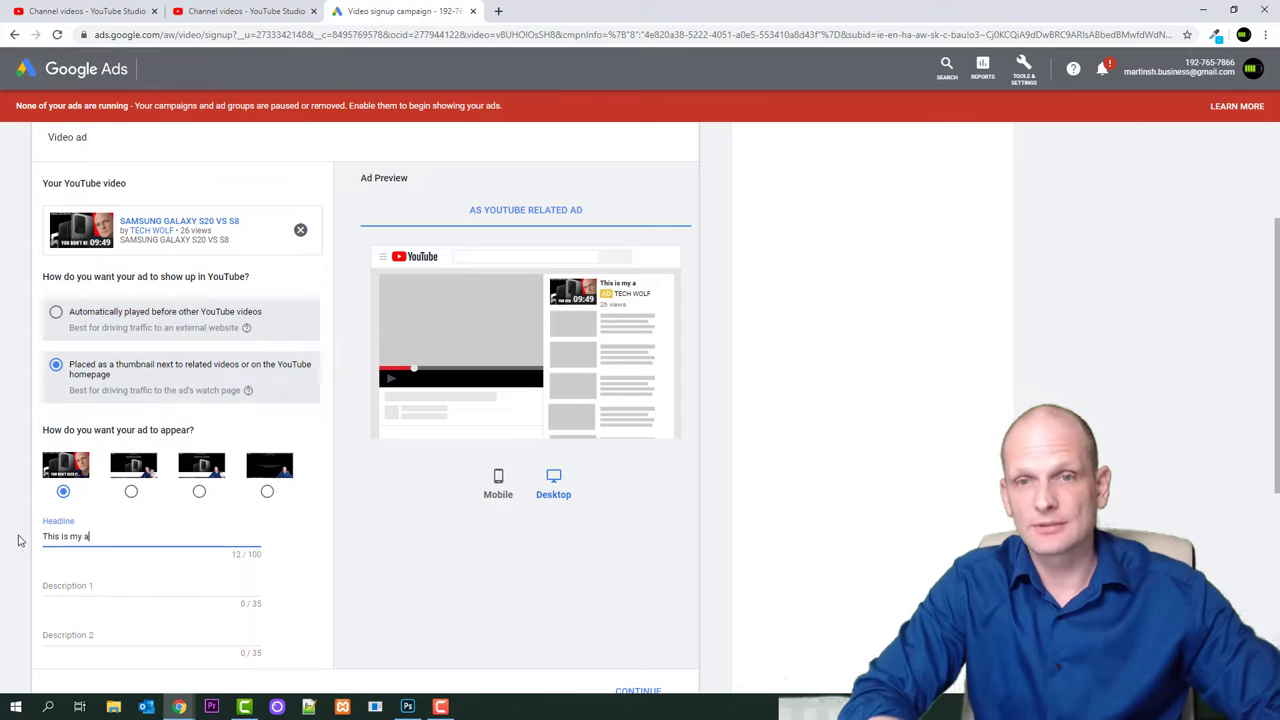
{"action": "type", "text": "d"}
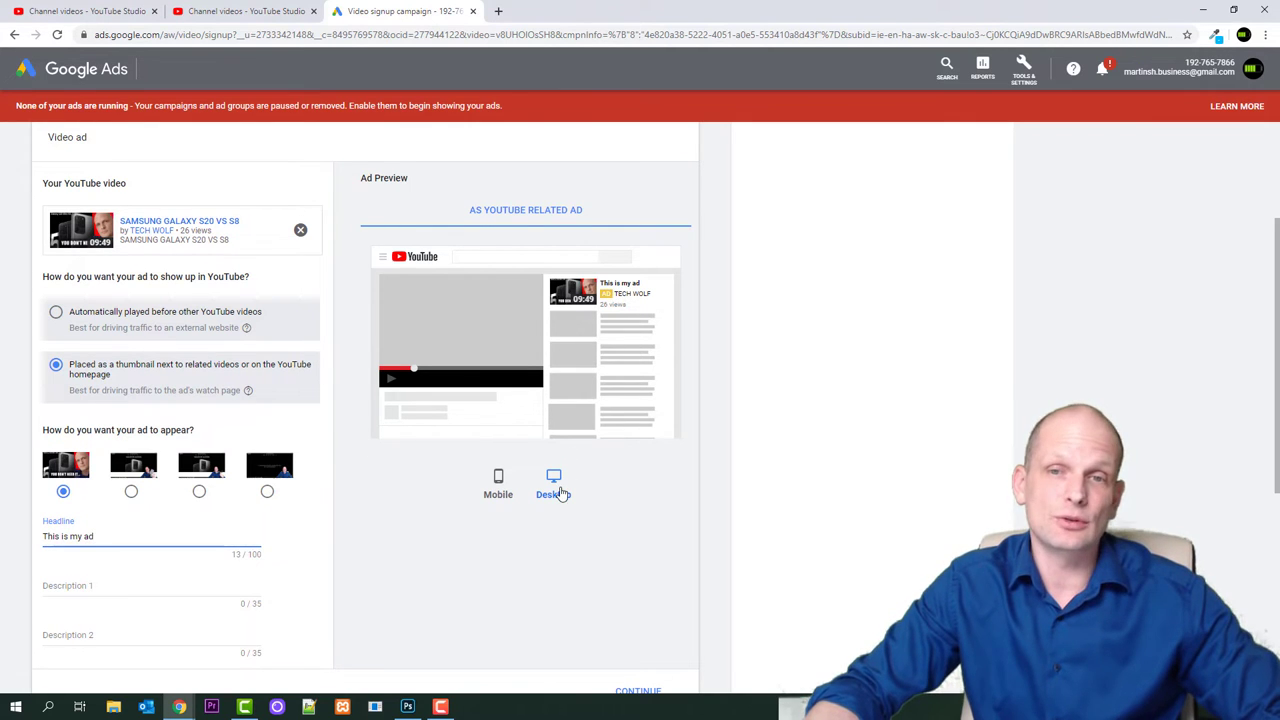
{"action": "left_click", "coordinate": [497, 486]}
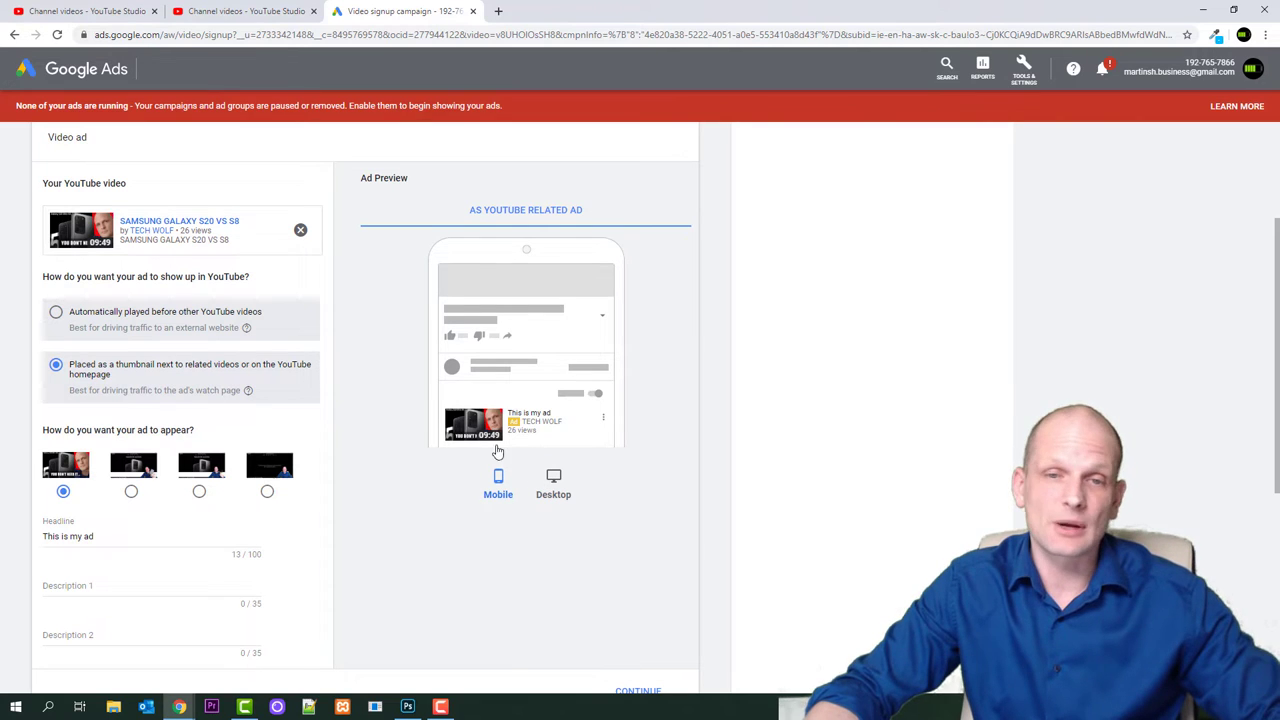
Enter "description 1" and "description 2" as the ad's two description lines
{"action": "scroll", "coordinate": [360, 531], "scroll_direction": "down", "scroll_amount": 1}
{"action": "left_click", "coordinate": [116, 518]}
{"action": "scroll", "coordinate": [101, 567], "scroll_direction": "down", "scroll_amount": 1}
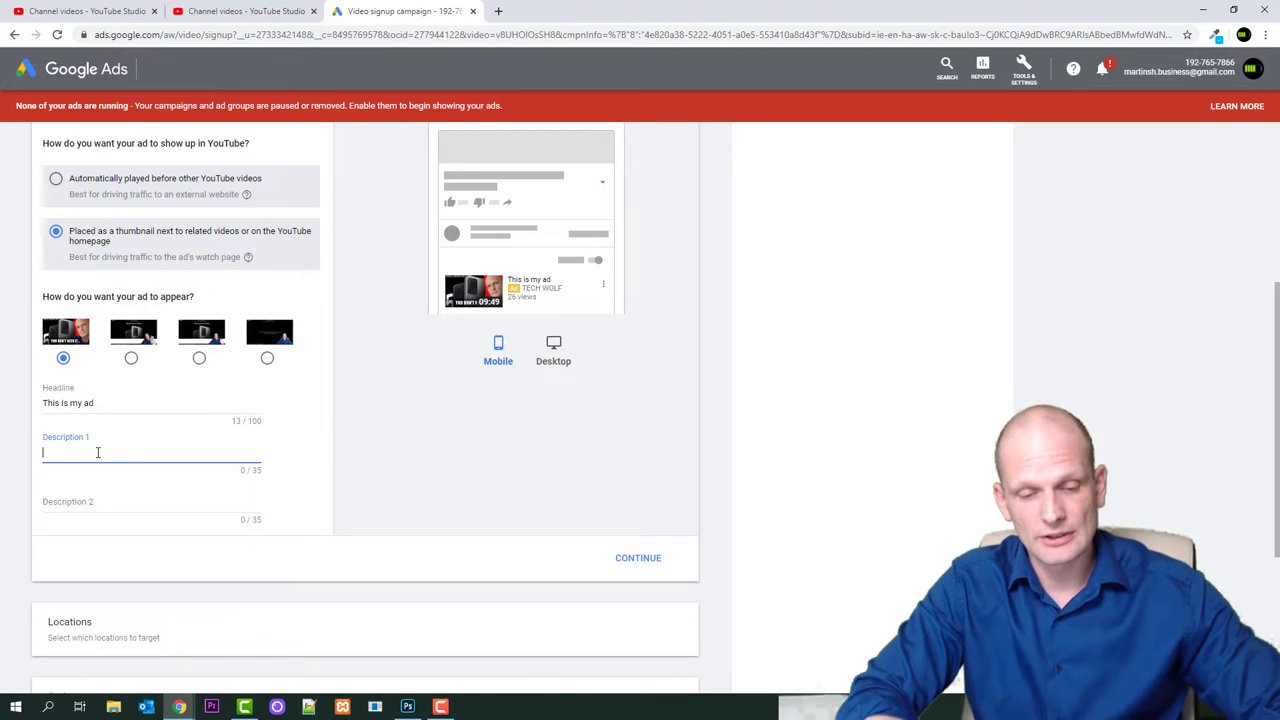
{"action": "type", "text": "description 1"}
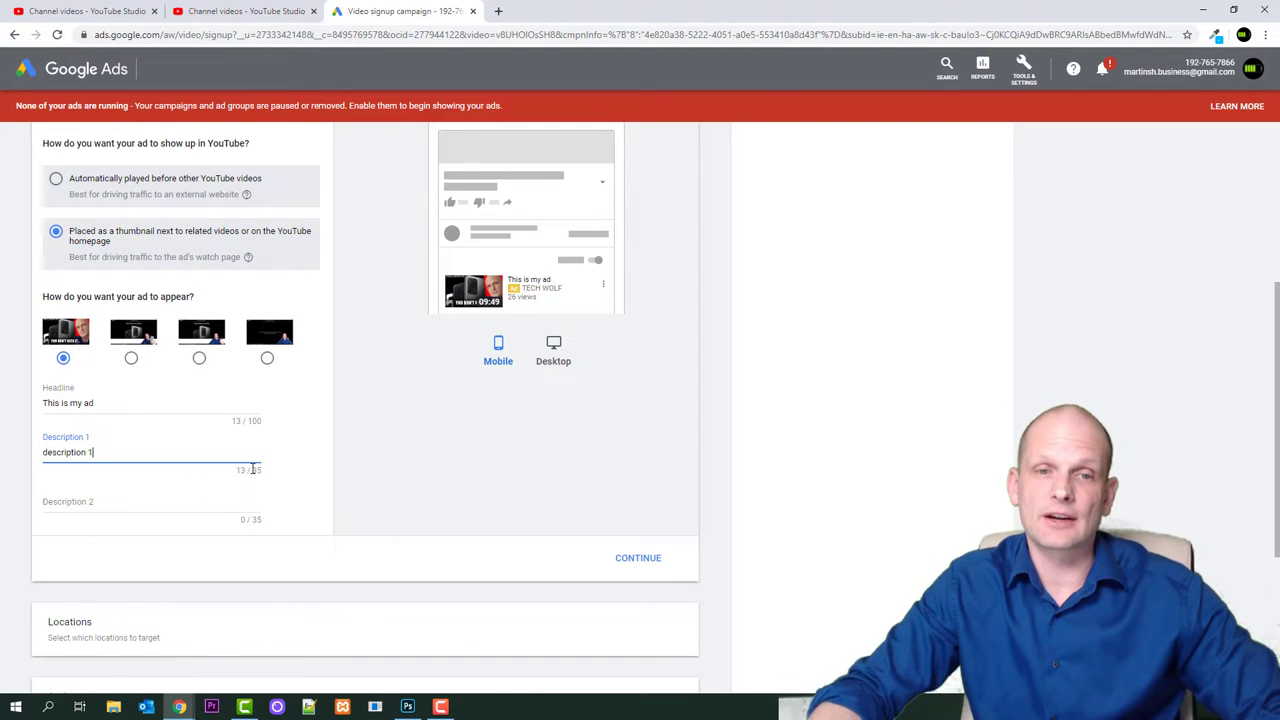
{"action": "left_click", "coordinate": [166, 518]}
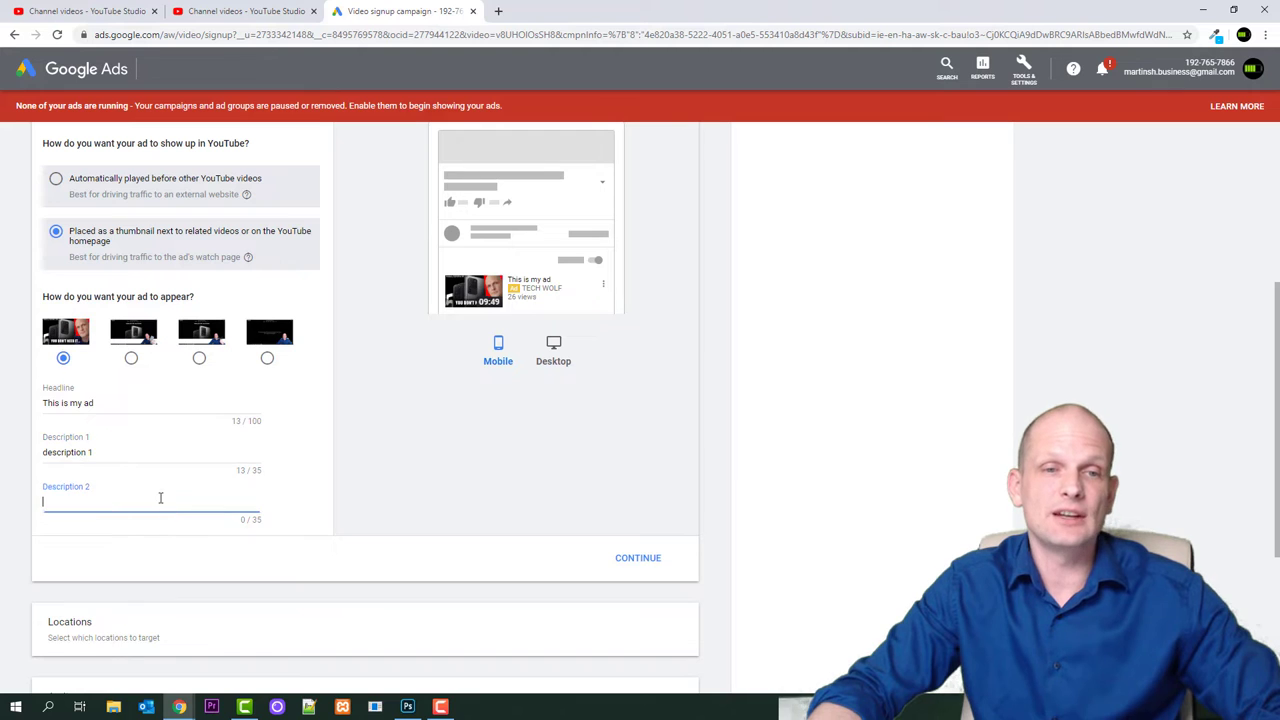
{"action": "left_click_drag", "start_coordinate": [119, 454], "coordinate": [30, 453]}
{"action": "key", "text": "ctrl+c"}
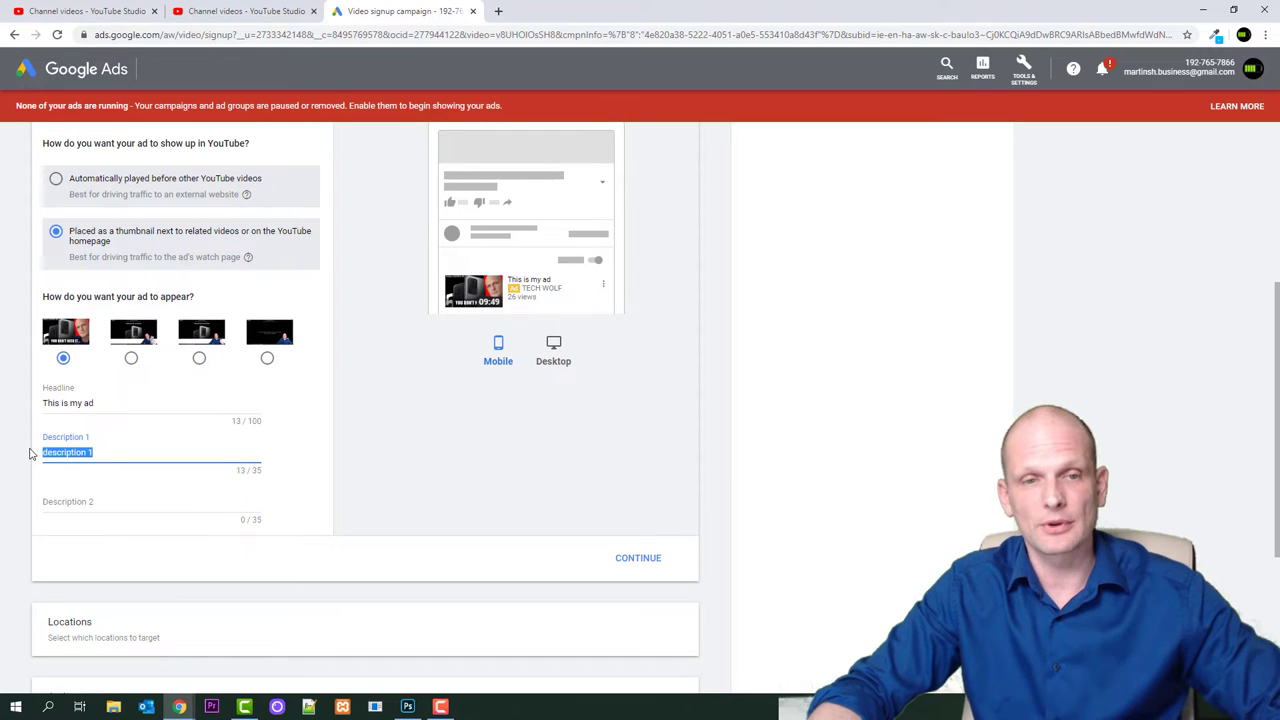
{"action": "left_click", "coordinate": [78, 504]}
{"action": "key", "text": "ctrl+v"}
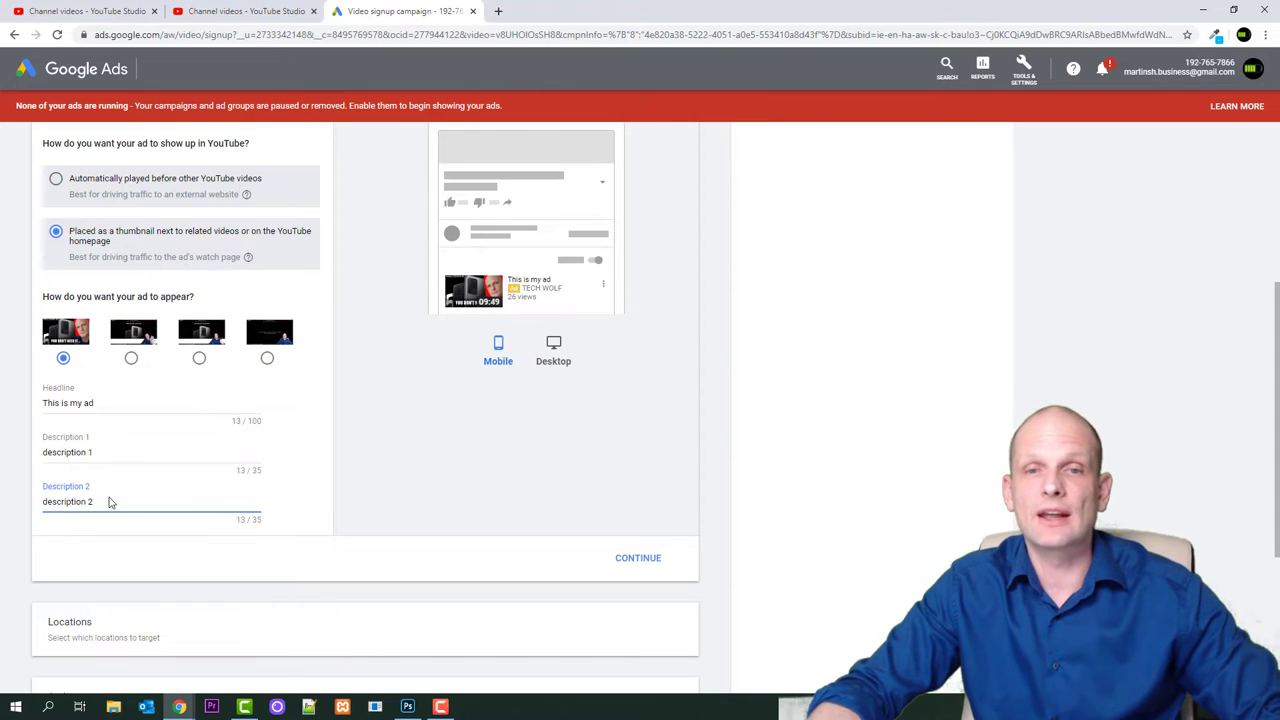
Review the completed video ad details and continue to the location targeting section
{"action": "scroll", "coordinate": [200, 500], "scroll_direction": "up", "scroll_amount": 1}
{"action": "scroll", "coordinate": [200, 500], "scroll_direction": "down", "scroll_amount": 2}
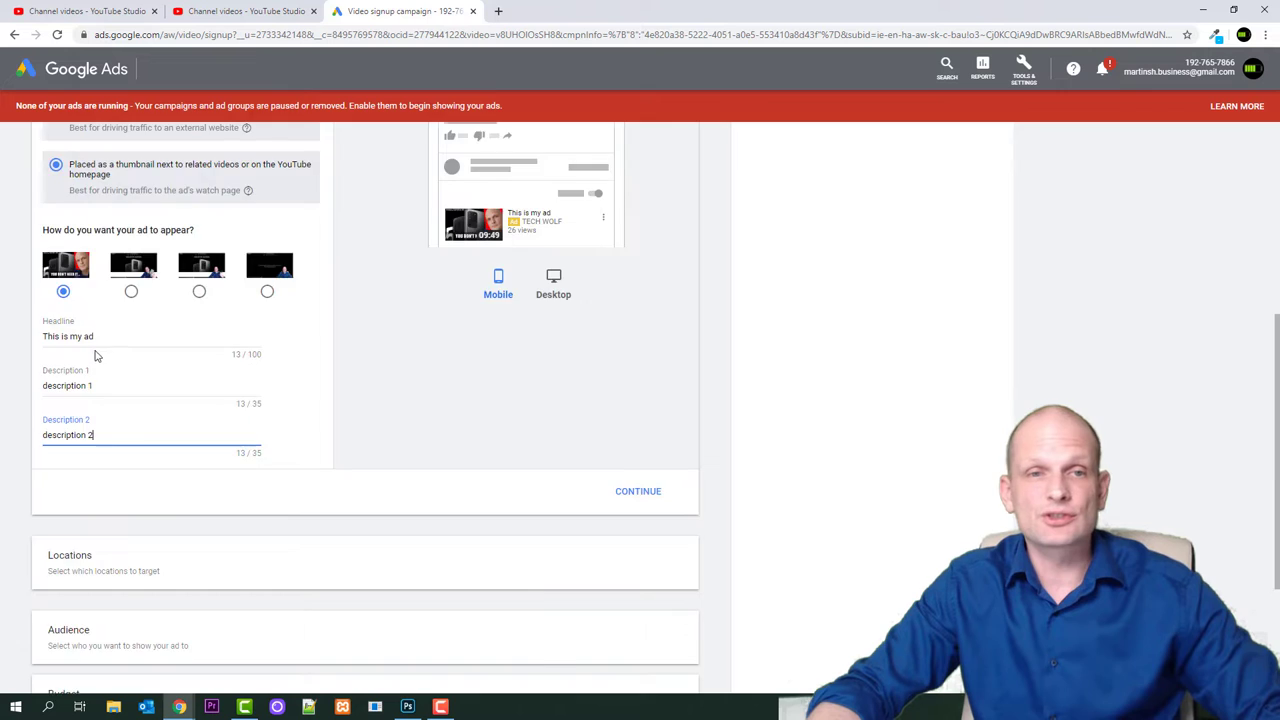
{"action": "scroll", "coordinate": [100, 340], "scroll_direction": "up", "scroll_amount": 2}
{"action": "scroll", "coordinate": [104, 368], "scroll_direction": "down", "scroll_amount": 3}
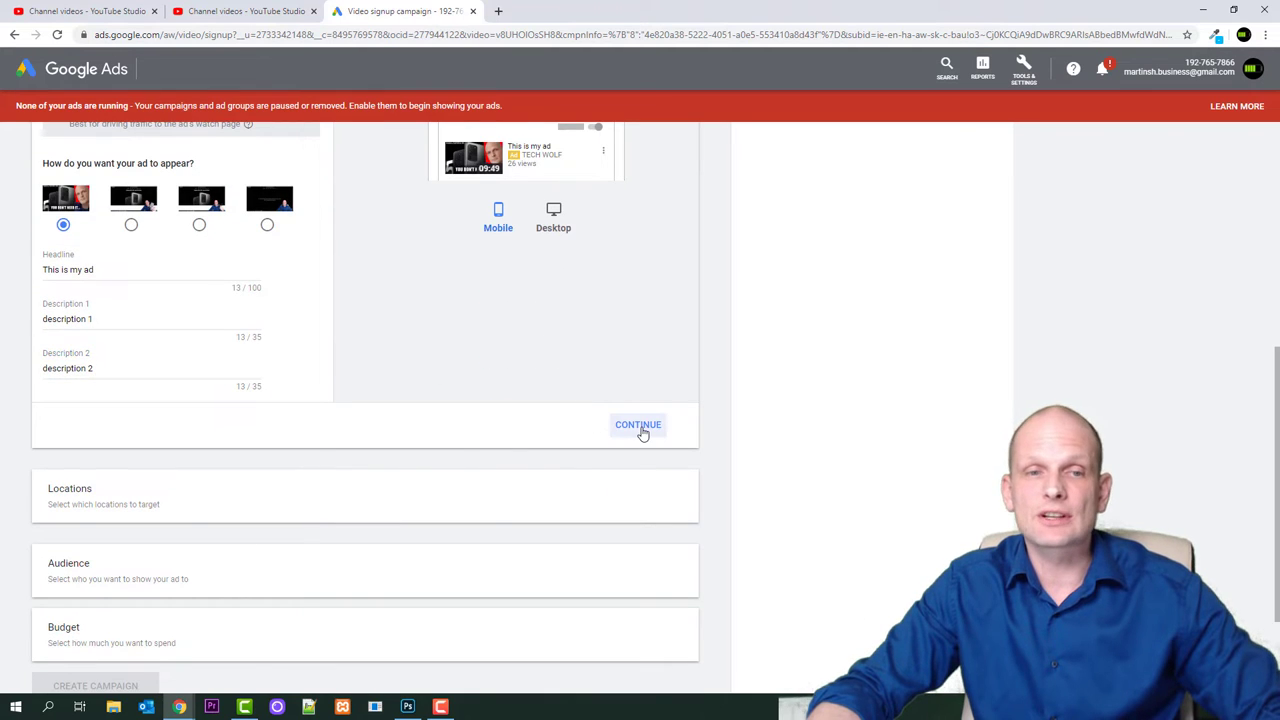
{"action": "left_click", "coordinate": [641, 431]}
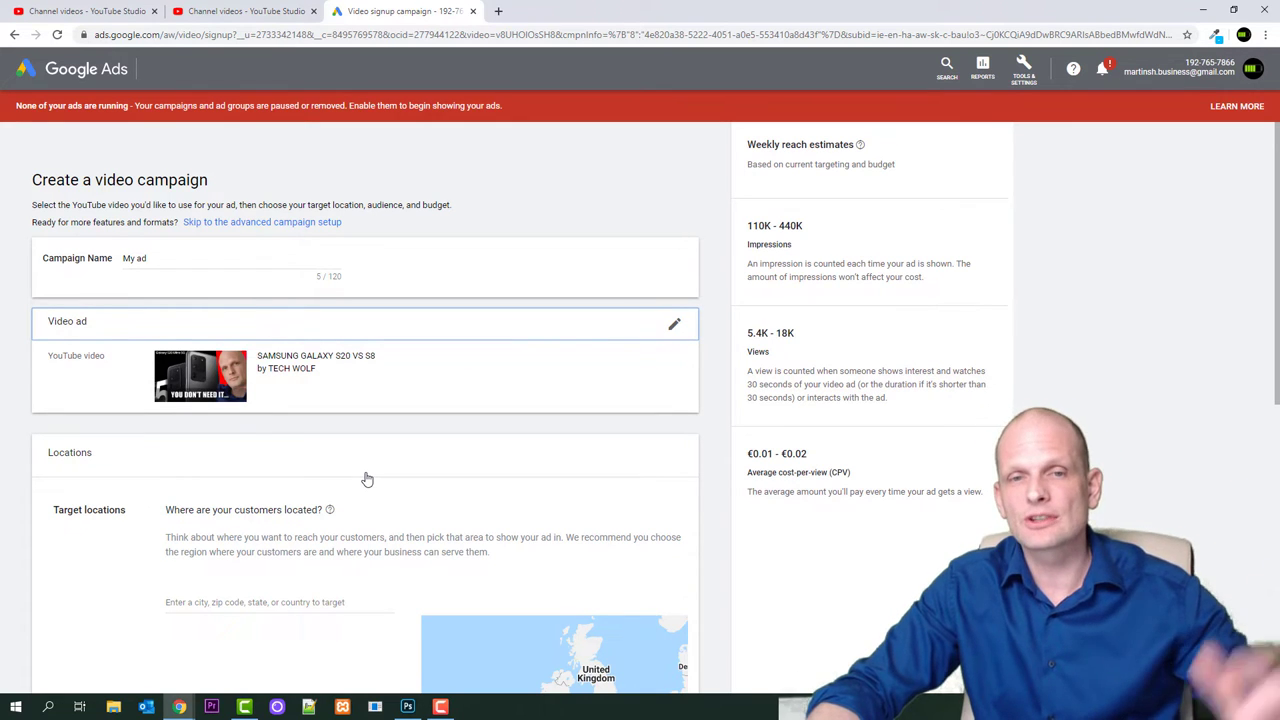
Add the countries Ireland and United States as the campaign's target locations
{"action": "scroll", "coordinate": [366, 475], "scroll_direction": "down", "scroll_amount": 1}
{"action": "left_click", "coordinate": [274, 468]}
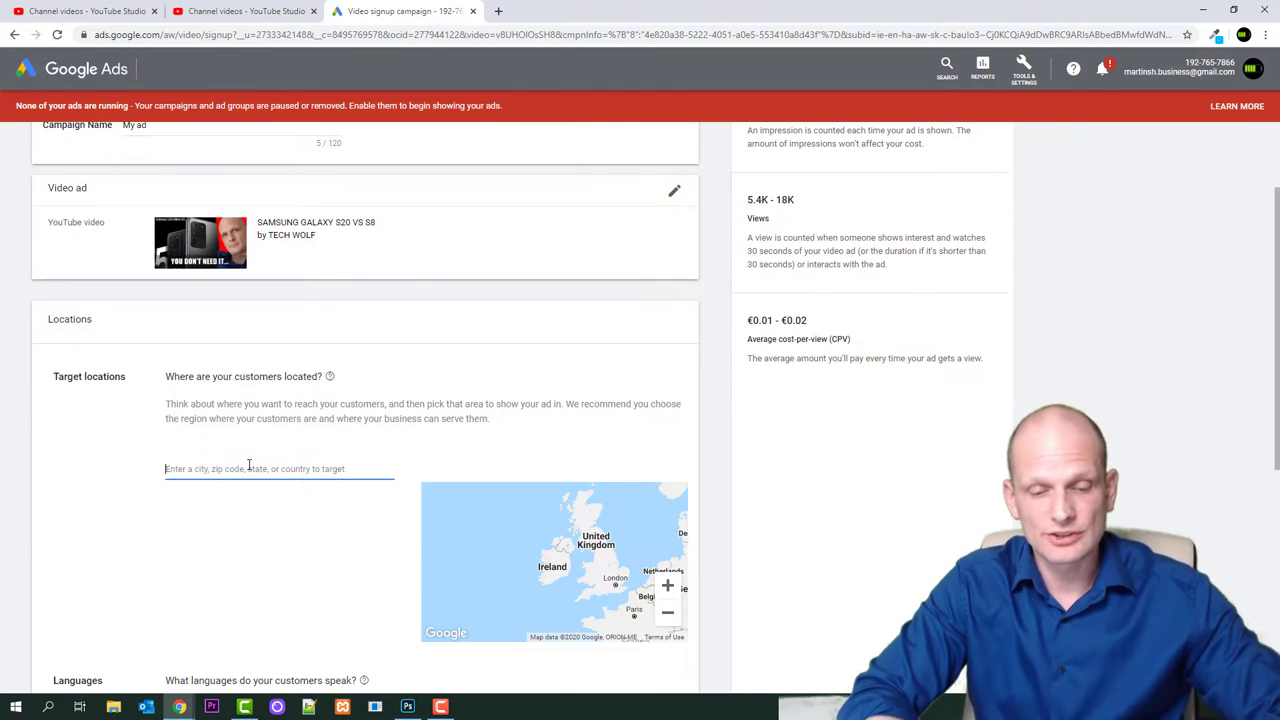
{"action": "type", "text": "ire"}
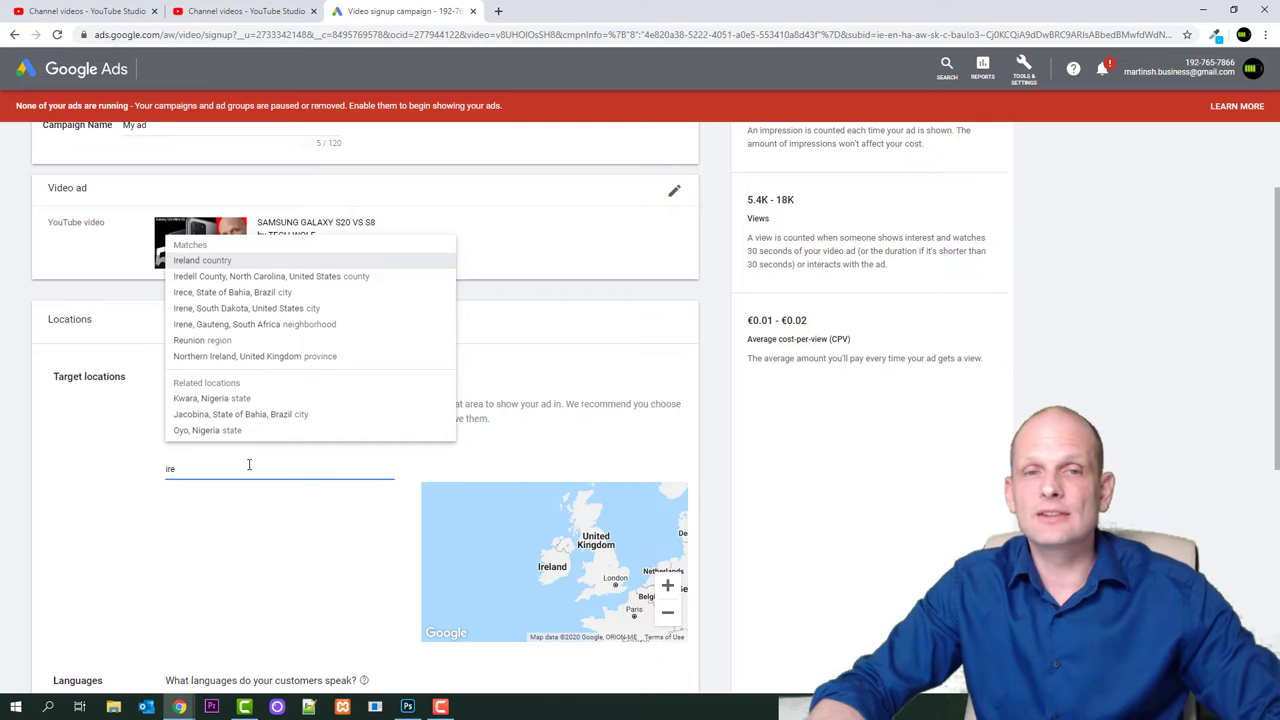
{"action": "left_click", "coordinate": [236, 267]}
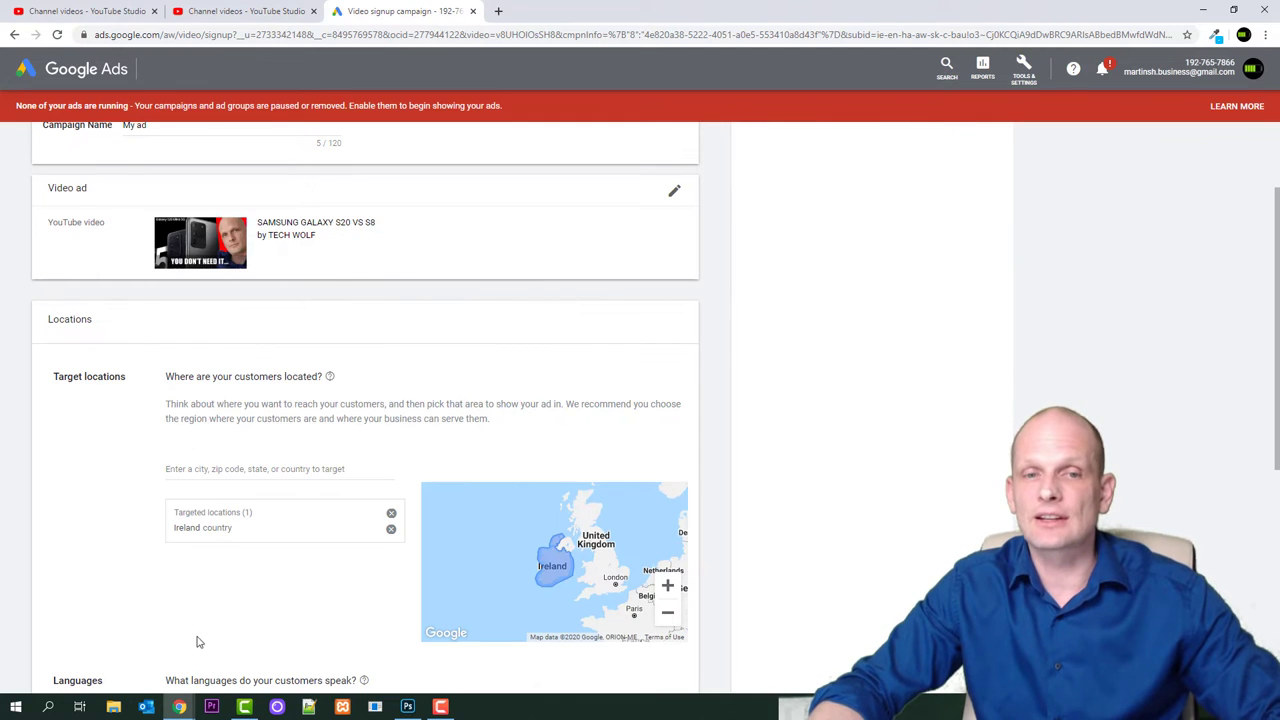
{"action": "left_click", "coordinate": [211, 469]}
{"action": "type", "text": "usa"}
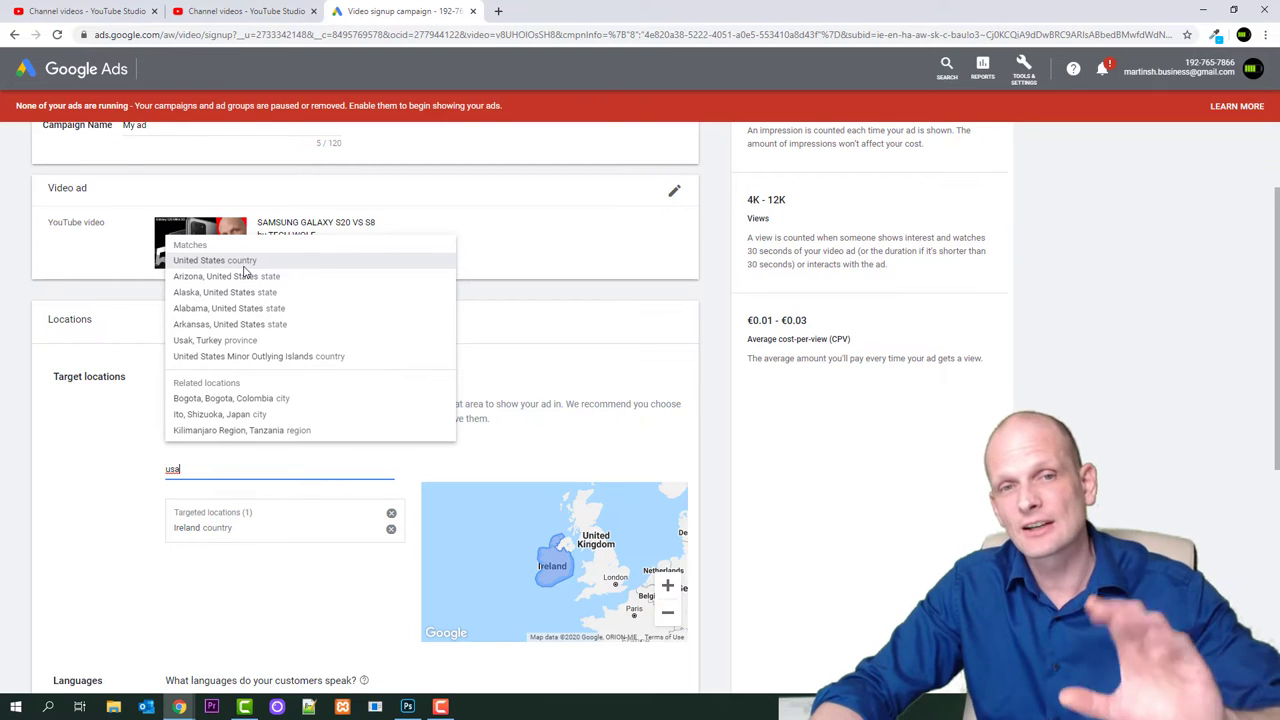
{"action": "left_click", "coordinate": [243, 264]}
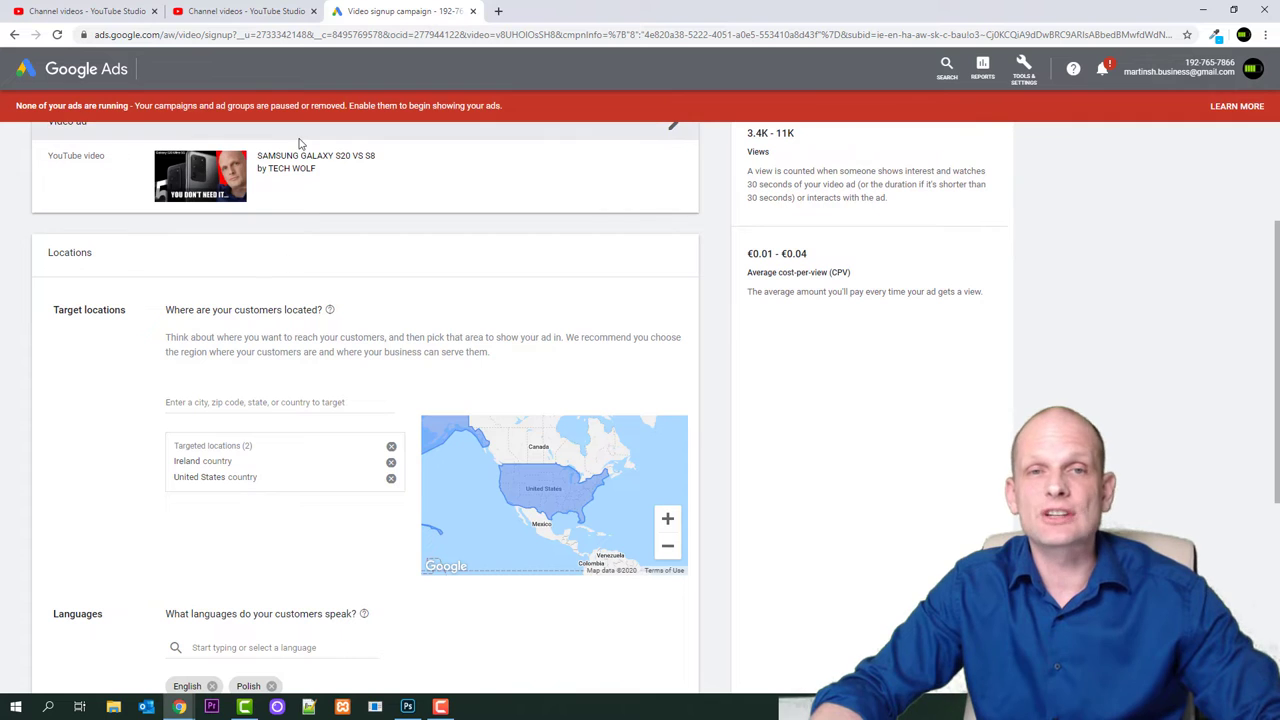
Examine the average cost-per-view, views and impressions in the weekly reach estimates
{"action": "mouse_move", "coordinate": [753, 254]}
{"action": "left_mouse_down"}
{"action": "mouse_move", "coordinate": [808, 253]}
{"action": "mouse_move", "coordinate": [774, 254]}
{"action": "left_mouse_up"}
{"action": "left_click", "coordinate": [752, 254]}
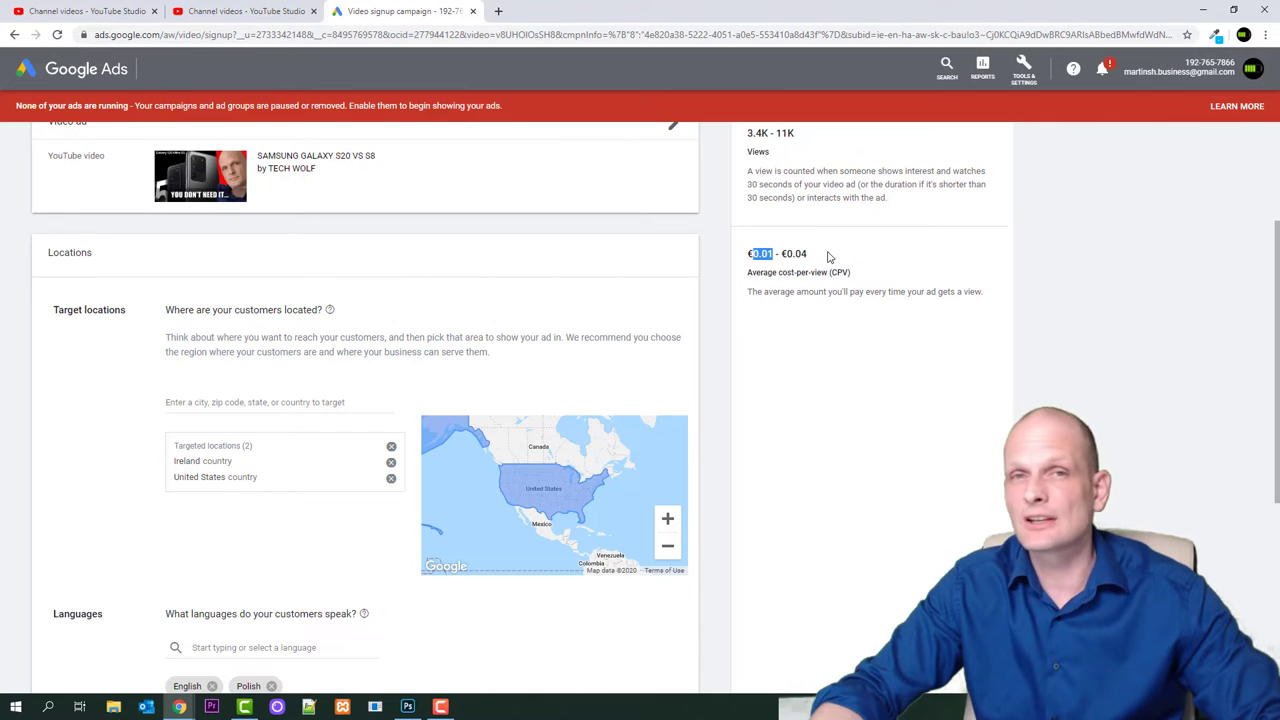
{"action": "scroll", "coordinate": [797, 311], "scroll_direction": "up", "scroll_amount": 2}
{"action": "left_click_drag", "start_coordinate": [747, 332], "coordinate": [797, 333]}
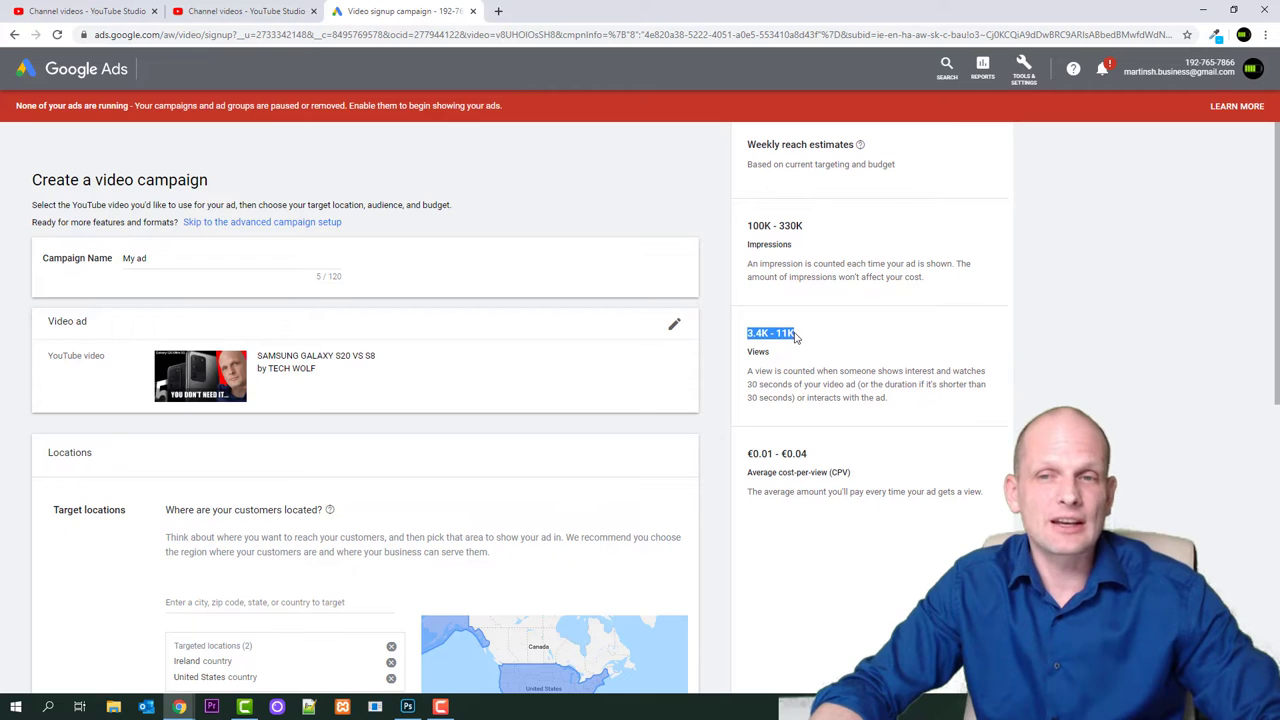
{"action": "left_click_drag", "start_coordinate": [751, 226], "coordinate": [806, 228]}
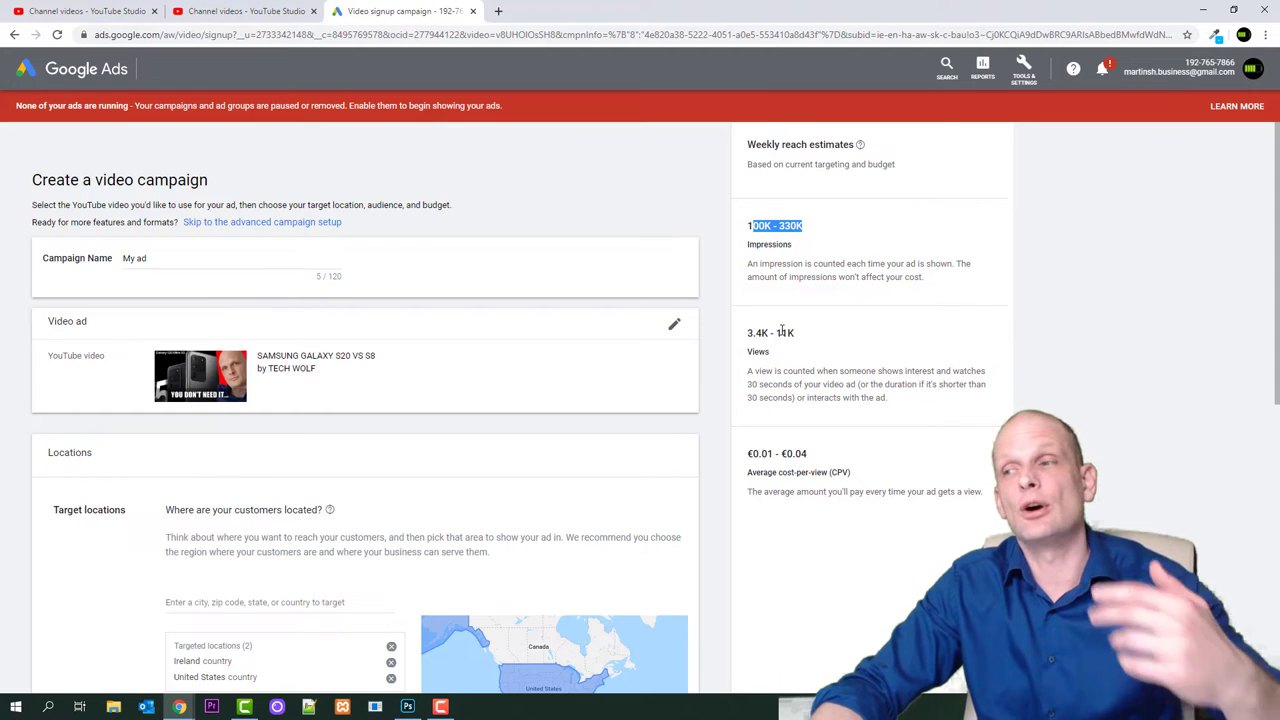
{"action": "left_click", "coordinate": [800, 278]}
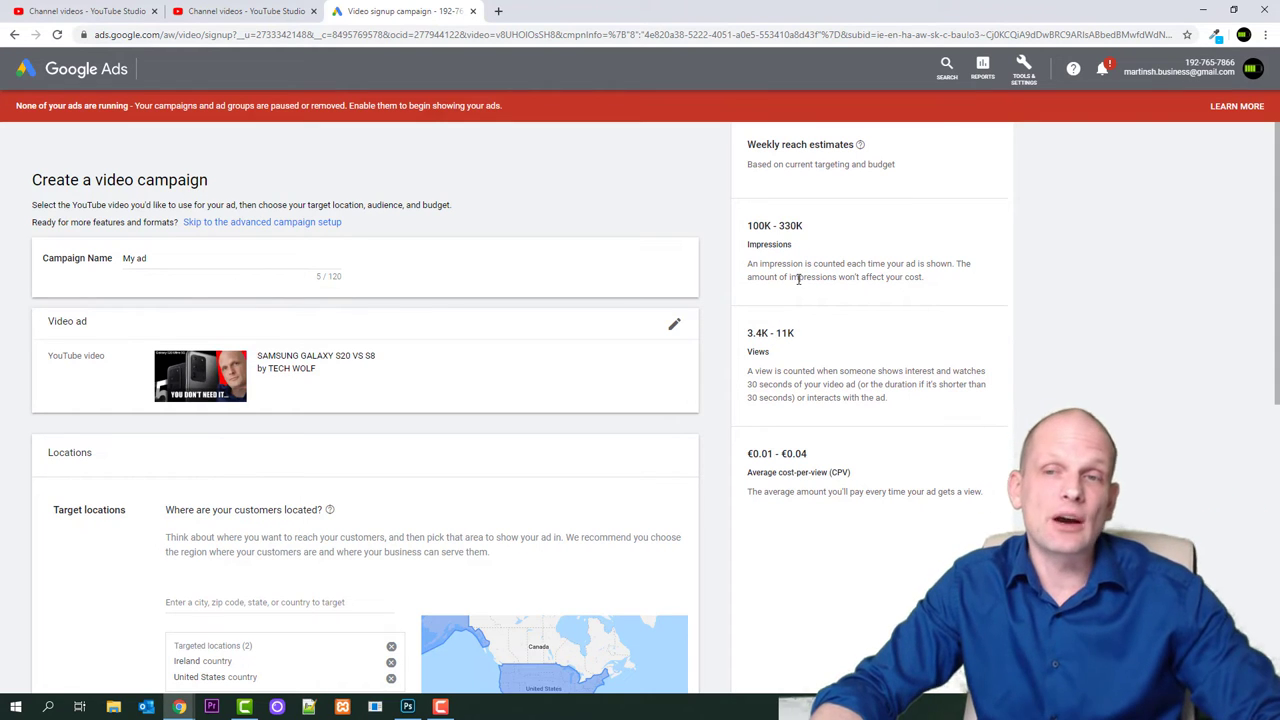
Remove Polish from the customer languages and look through the available languages, leaving only English selected
{"action": "scroll", "coordinate": [790, 315], "scroll_direction": "down", "scroll_amount": 5}
{"action": "scroll", "coordinate": [424, 433], "scroll_direction": "up", "scroll_amount": 1}
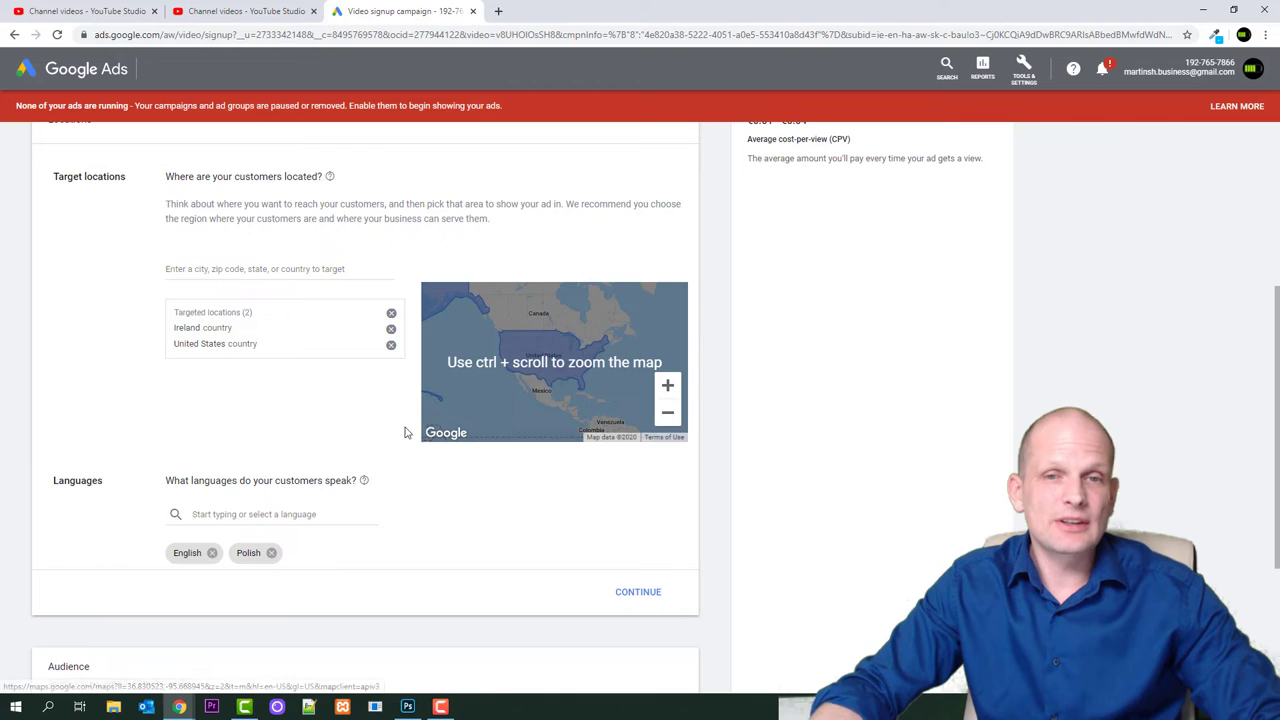
{"action": "left_click", "coordinate": [271, 553]}
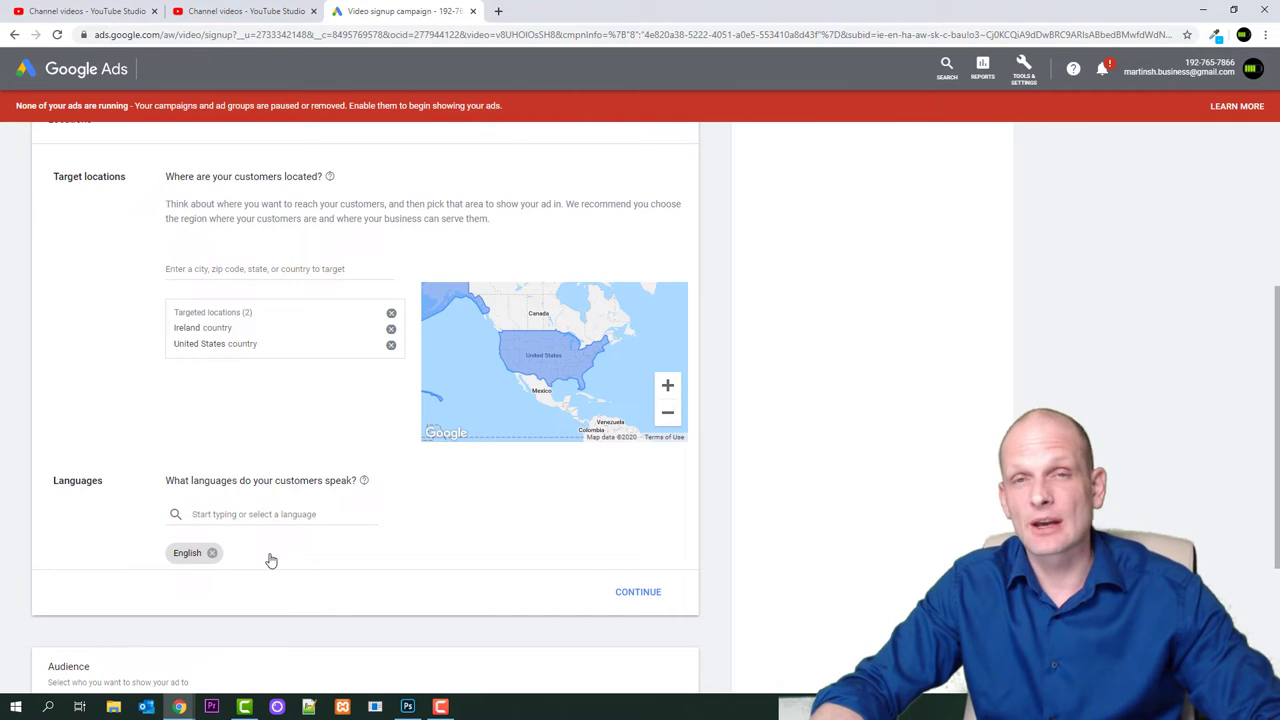
{"action": "left_click", "coordinate": [224, 514]}
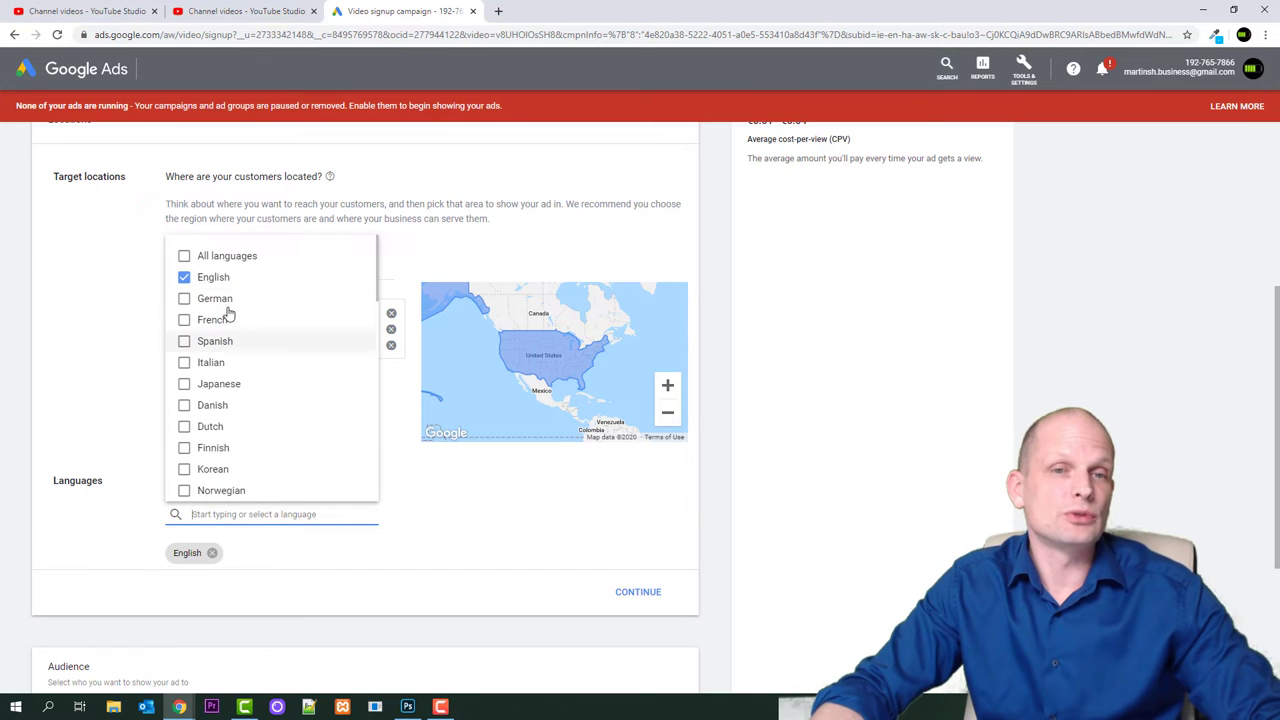
{"action": "left_click", "coordinate": [461, 509]}
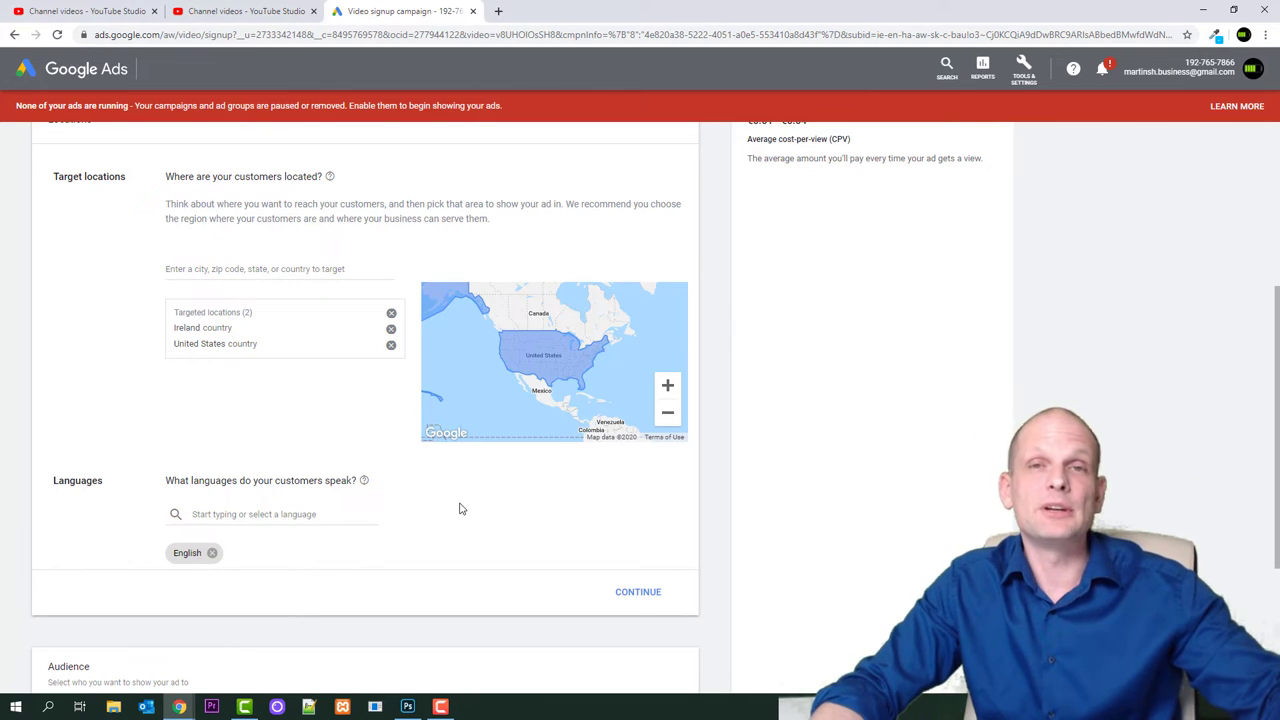
{"action": "scroll", "coordinate": [461, 509], "scroll_direction": "down", "scroll_amount": 1}
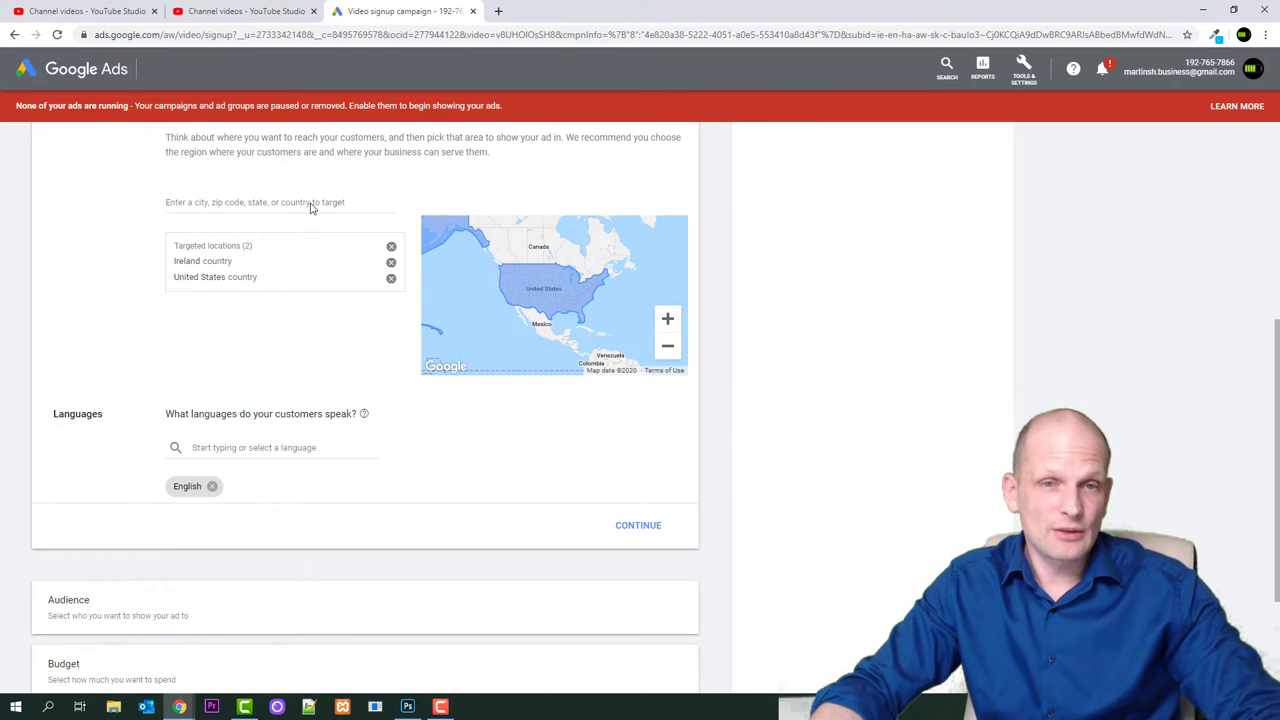
{"action": "scroll", "coordinate": [278, 285], "scroll_direction": "up", "scroll_amount": 1}
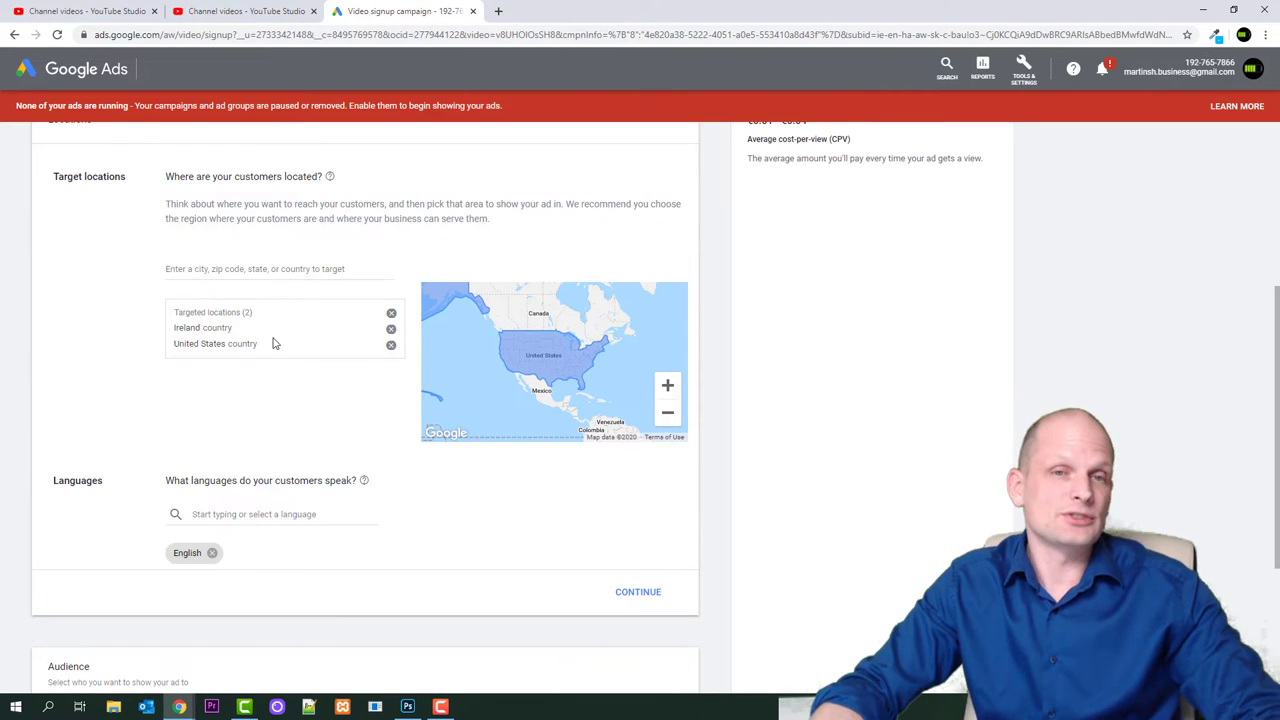
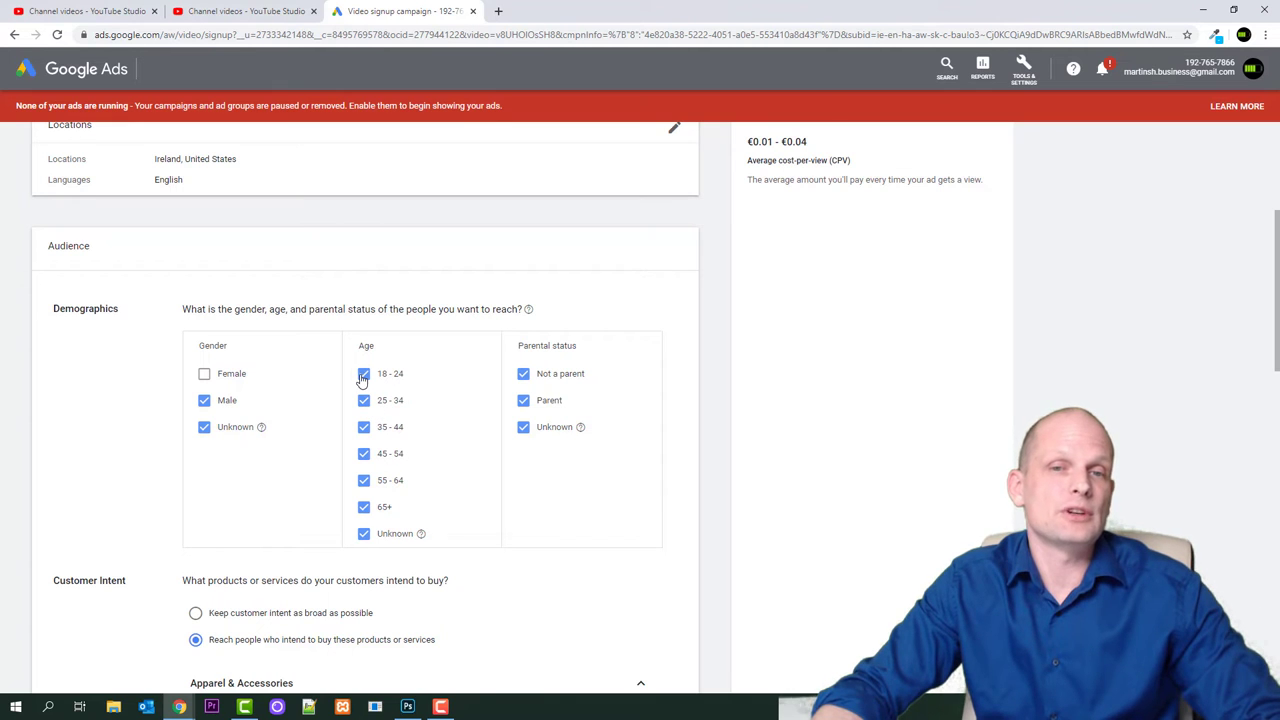
Exclude the 18 - 24 age group, include it again, and include Female in the gender targeting
{"action": "left_click", "coordinate": [364, 374]}
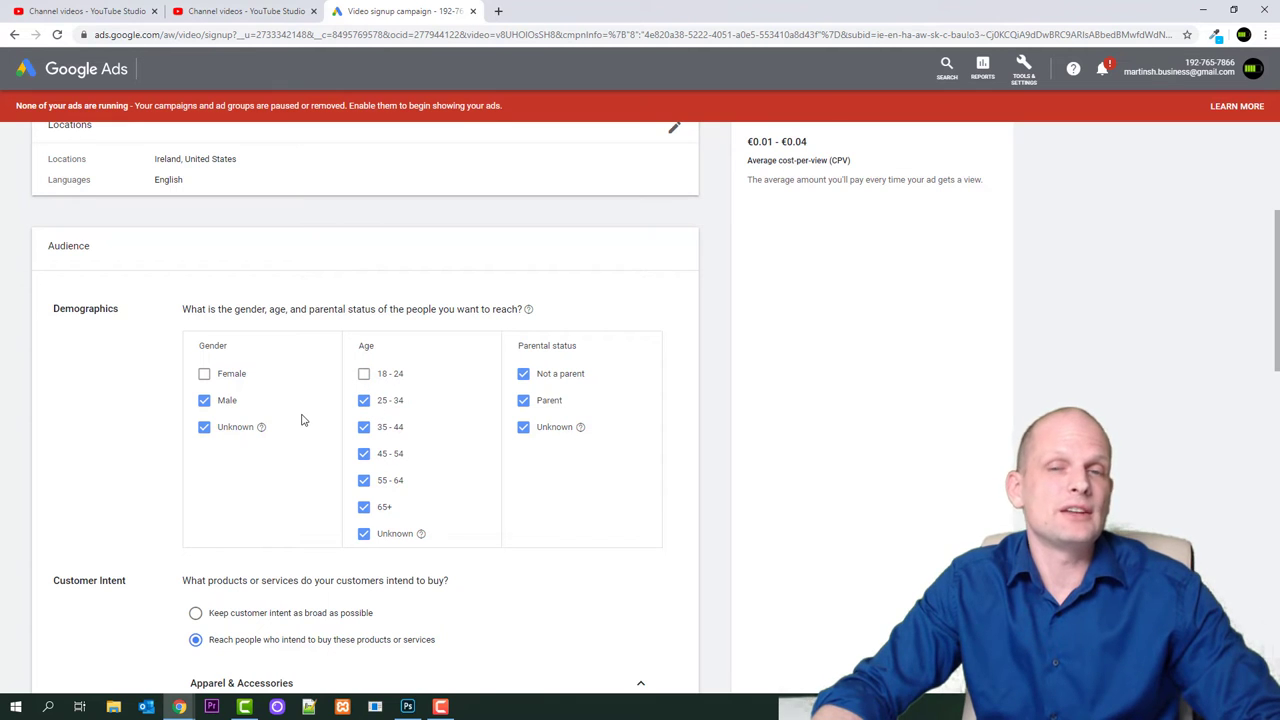
{"action": "left_click", "coordinate": [364, 374]}
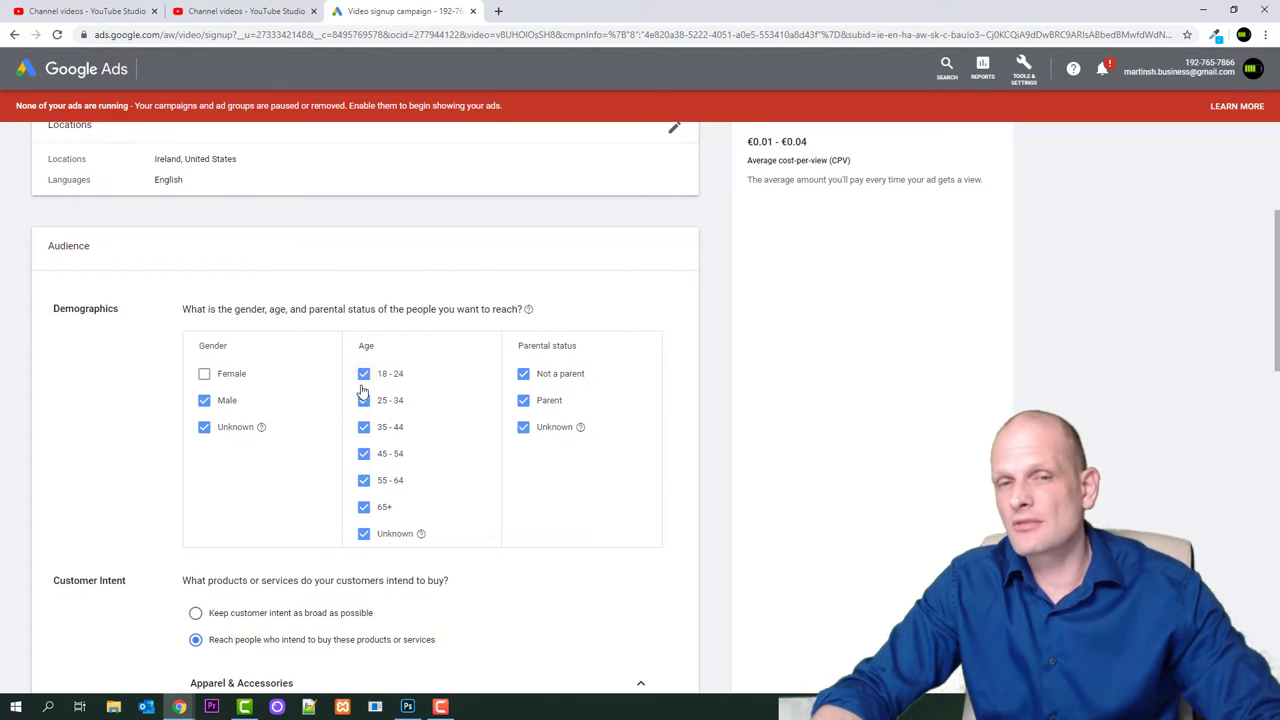
{"action": "left_click", "coordinate": [205, 374]}
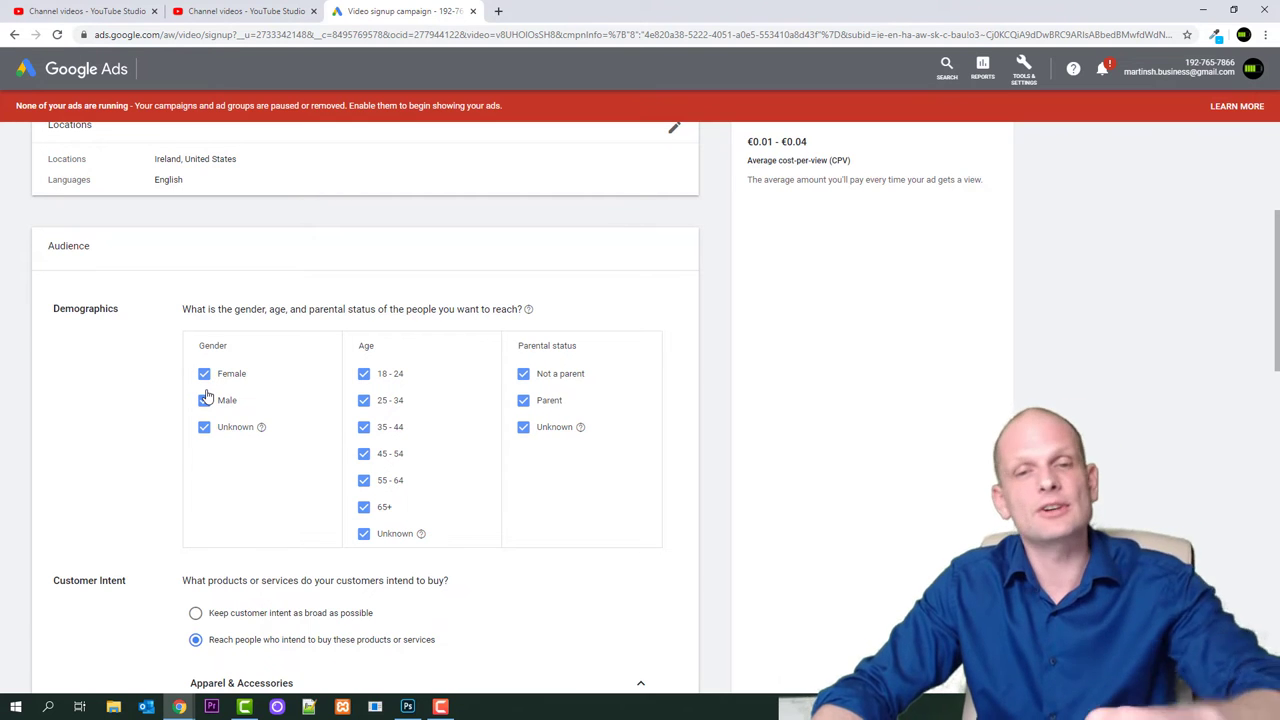
Browse the customer intent categories, collapsing Apparel & Accessories and expanding Autos & Vehicles
{"action": "scroll", "coordinate": [205, 398], "scroll_direction": "down", "scroll_amount": 2}
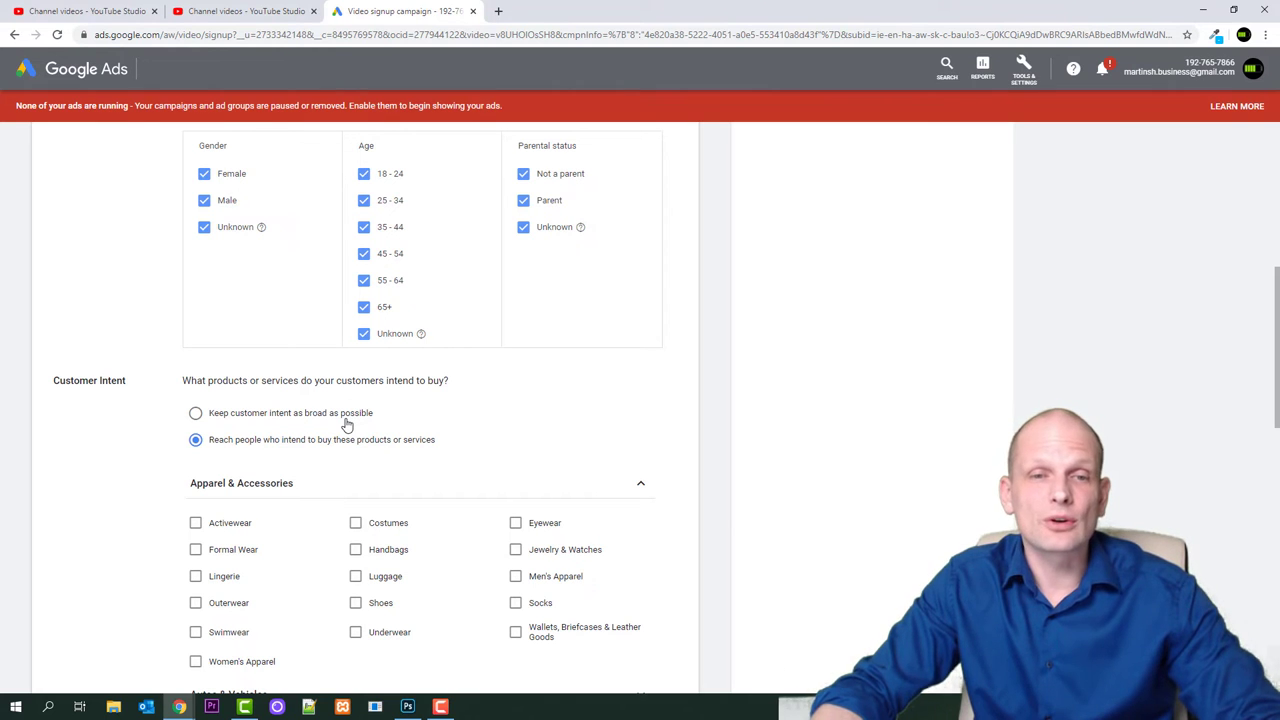
{"action": "scroll", "coordinate": [183, 446], "scroll_direction": "down", "scroll_amount": 4}
{"action": "scroll", "coordinate": [183, 446], "scroll_direction": "up", "scroll_amount": 2}
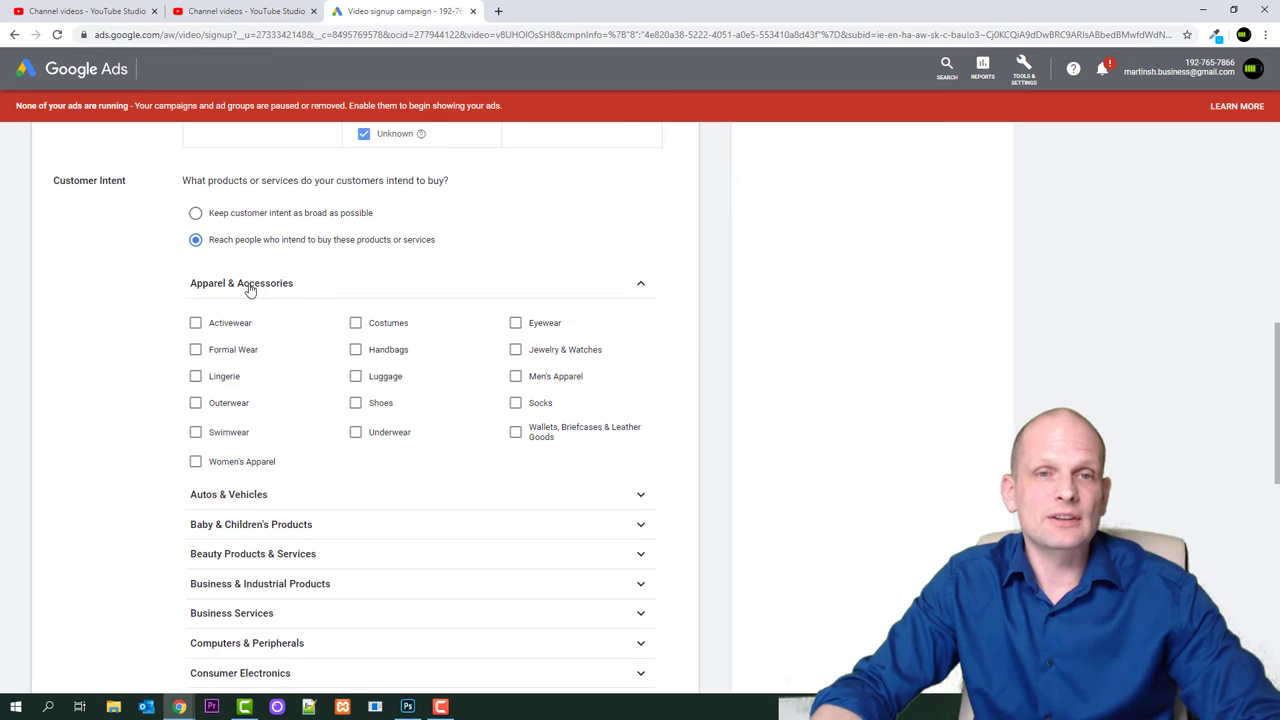
{"action": "left_click", "coordinate": [252, 286]}
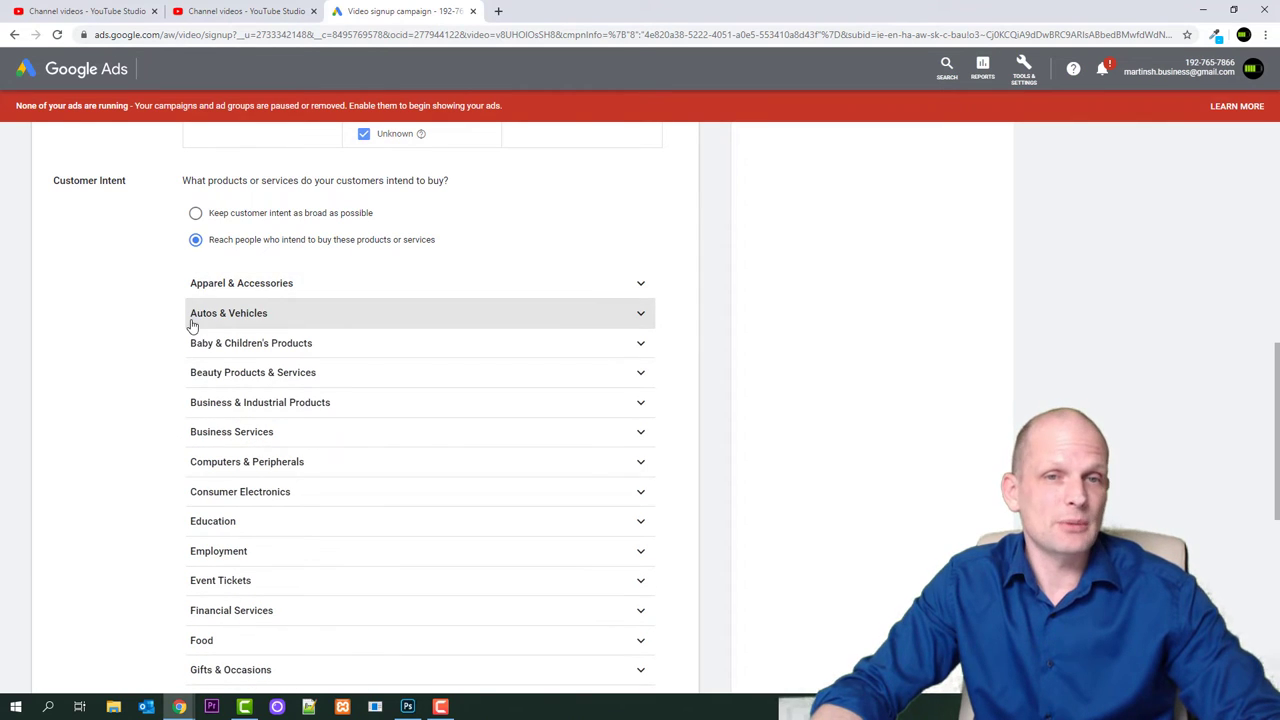
{"action": "left_click", "coordinate": [638, 317]}
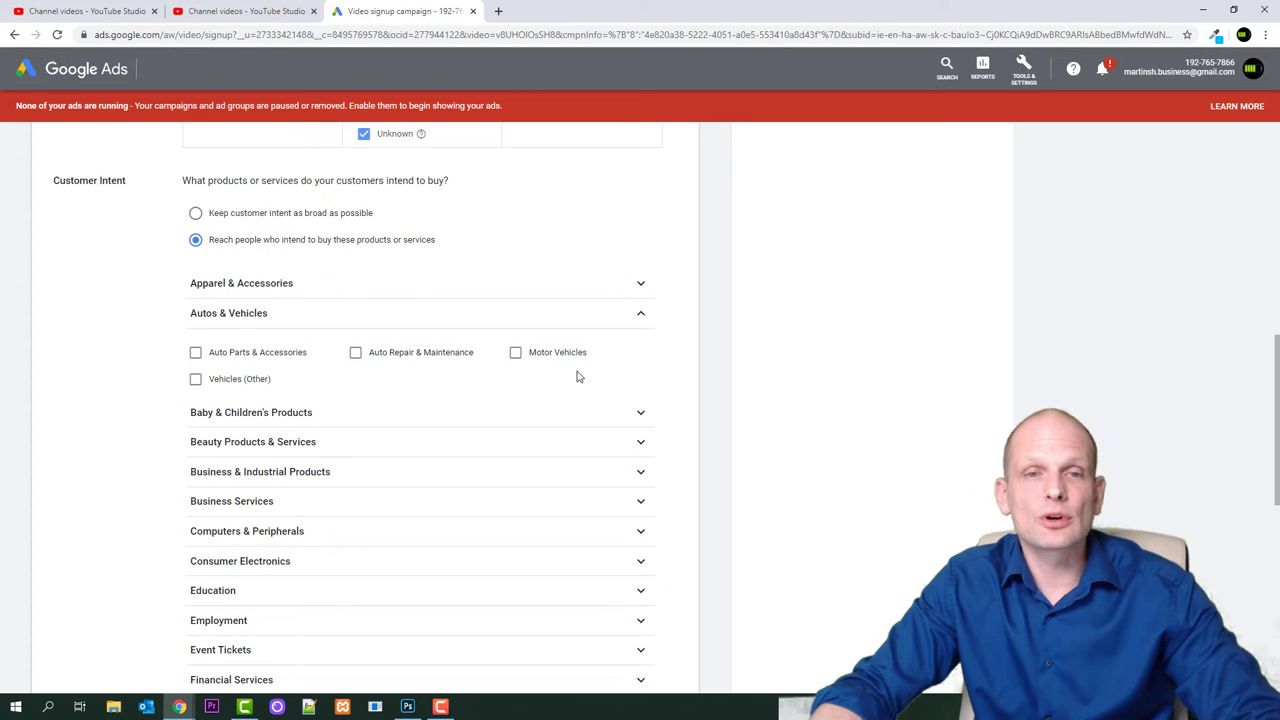
Collapse Autos & Vehicles and add Computers from the Computers & Peripherals category to the customer intent
{"action": "left_click", "coordinate": [230, 316]}
{"action": "scroll", "coordinate": [251, 480], "scroll_direction": "down", "scroll_amount": 1}
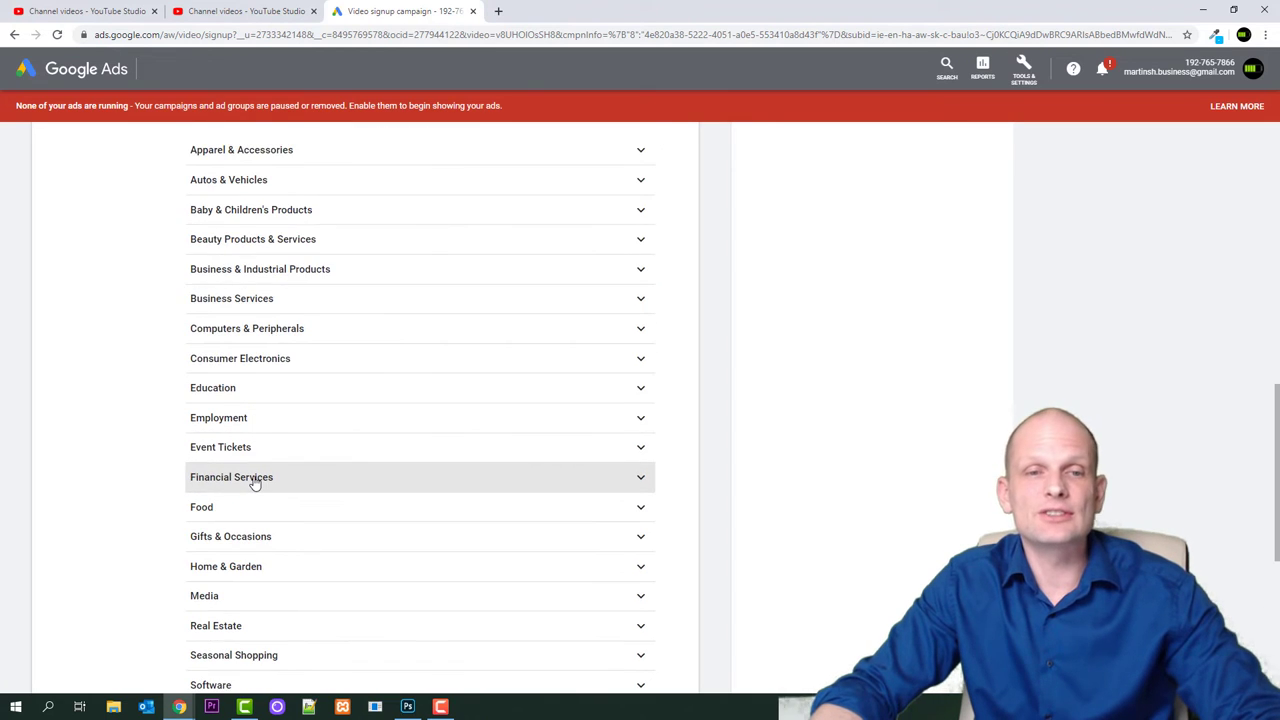
{"action": "scroll", "coordinate": [245, 400], "scroll_direction": "up", "scroll_amount": 1}
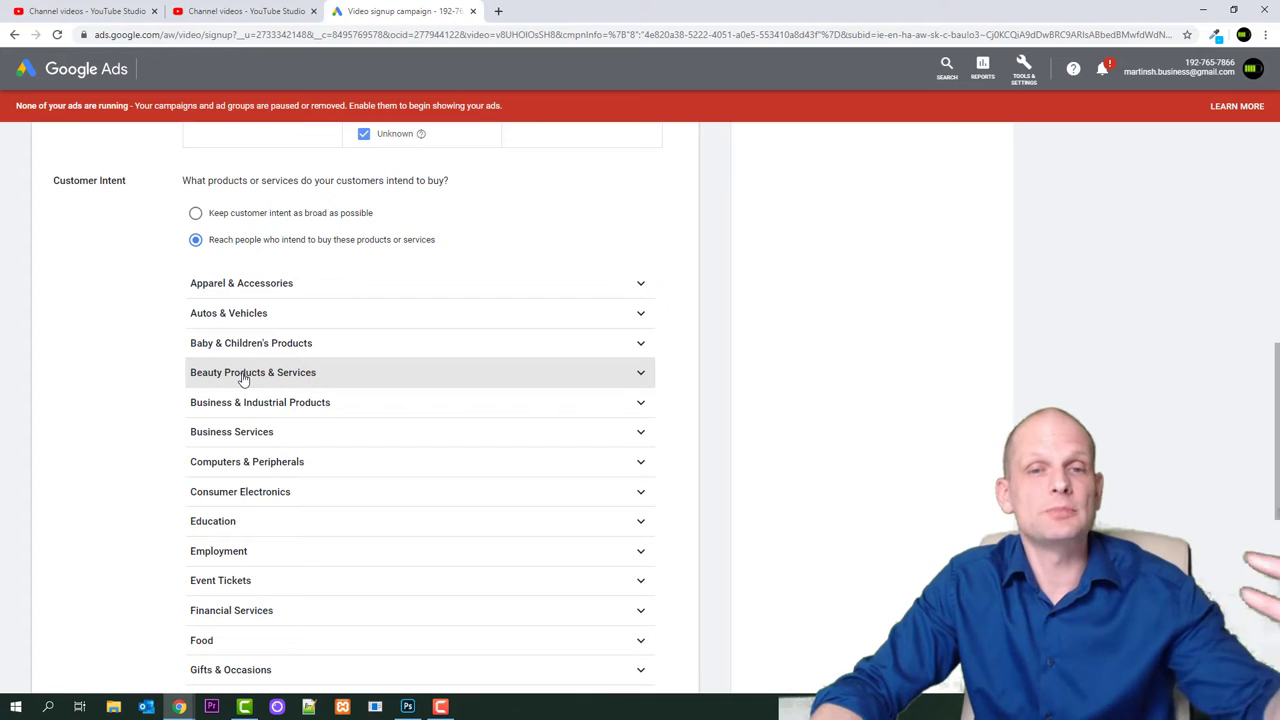
{"action": "left_click", "coordinate": [245, 462]}
{"action": "left_click", "coordinate": [356, 510]}
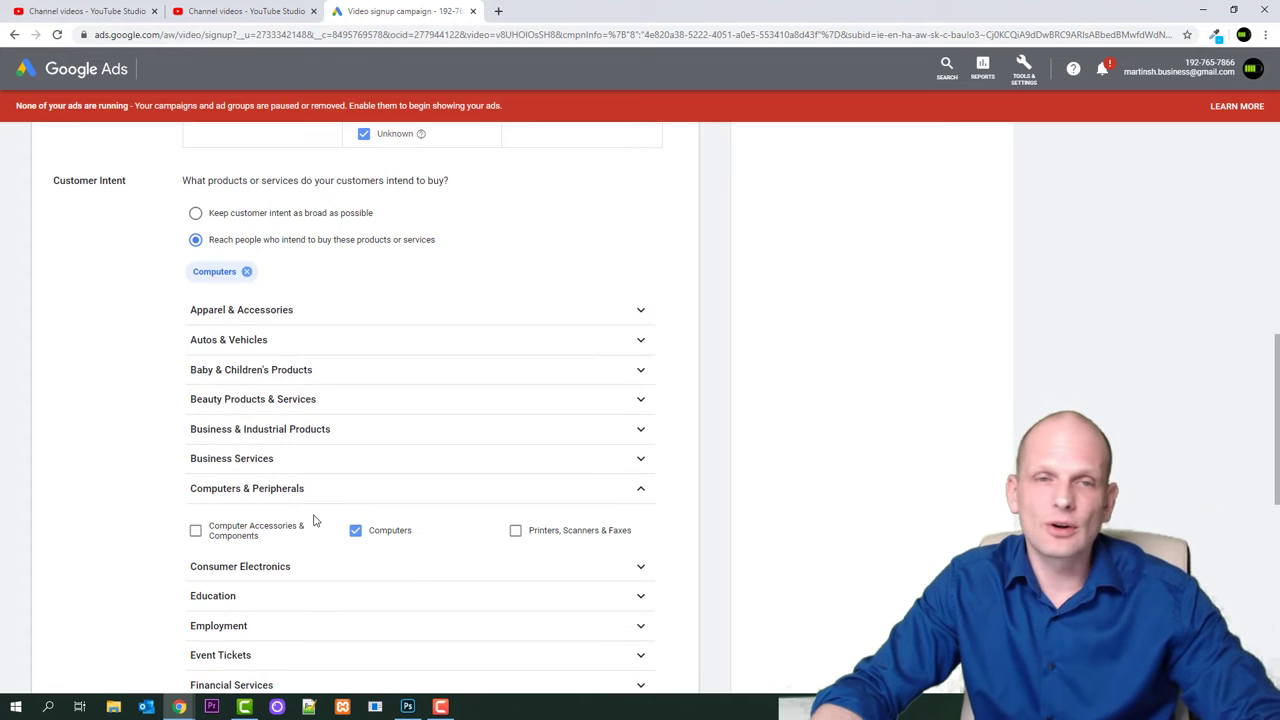
Expand the Food and Gifts & Occasions customer intent categories to view their options
{"action": "scroll", "coordinate": [315, 520], "scroll_direction": "down", "scroll_amount": 3}
{"action": "scroll", "coordinate": [314, 520], "scroll_direction": "down", "scroll_amount": 2}
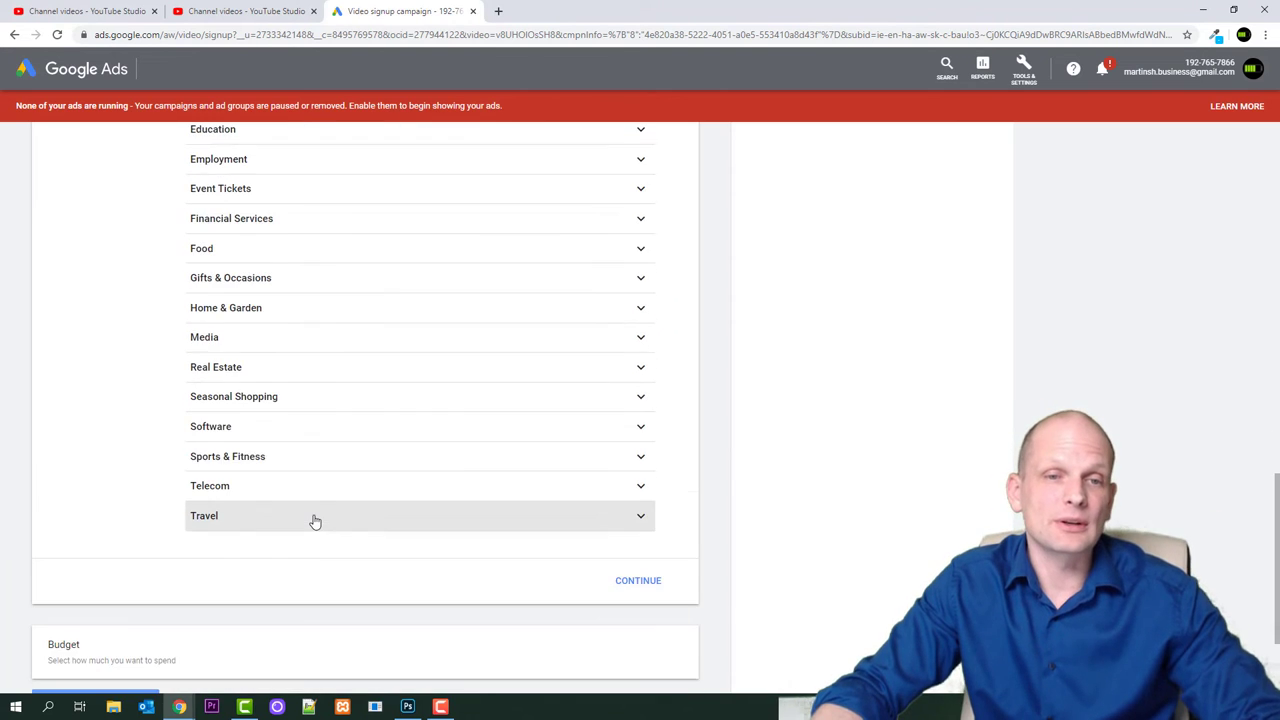
{"action": "scroll", "coordinate": [310, 505], "scroll_direction": "up", "scroll_amount": 2}
{"action": "left_click", "coordinate": [268, 452]}
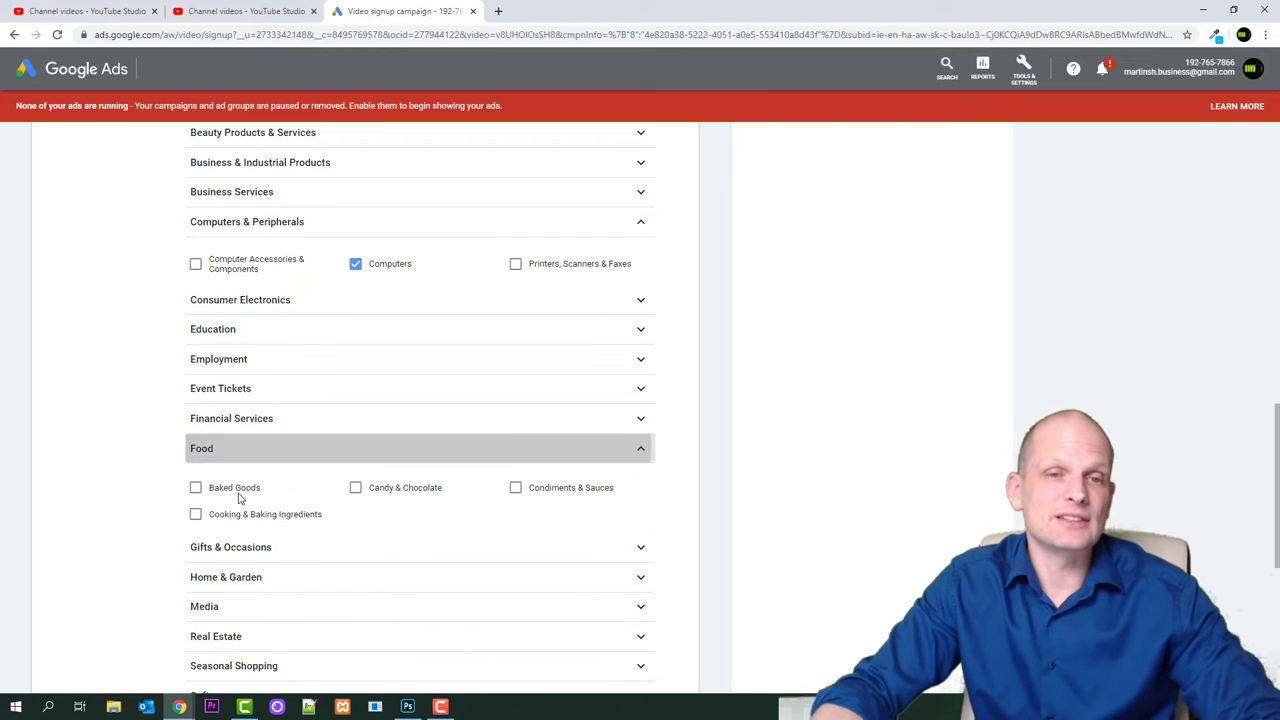
{"action": "scroll", "coordinate": [240, 546], "scroll_direction": "down", "scroll_amount": 2}
{"action": "left_click", "coordinate": [242, 415]}
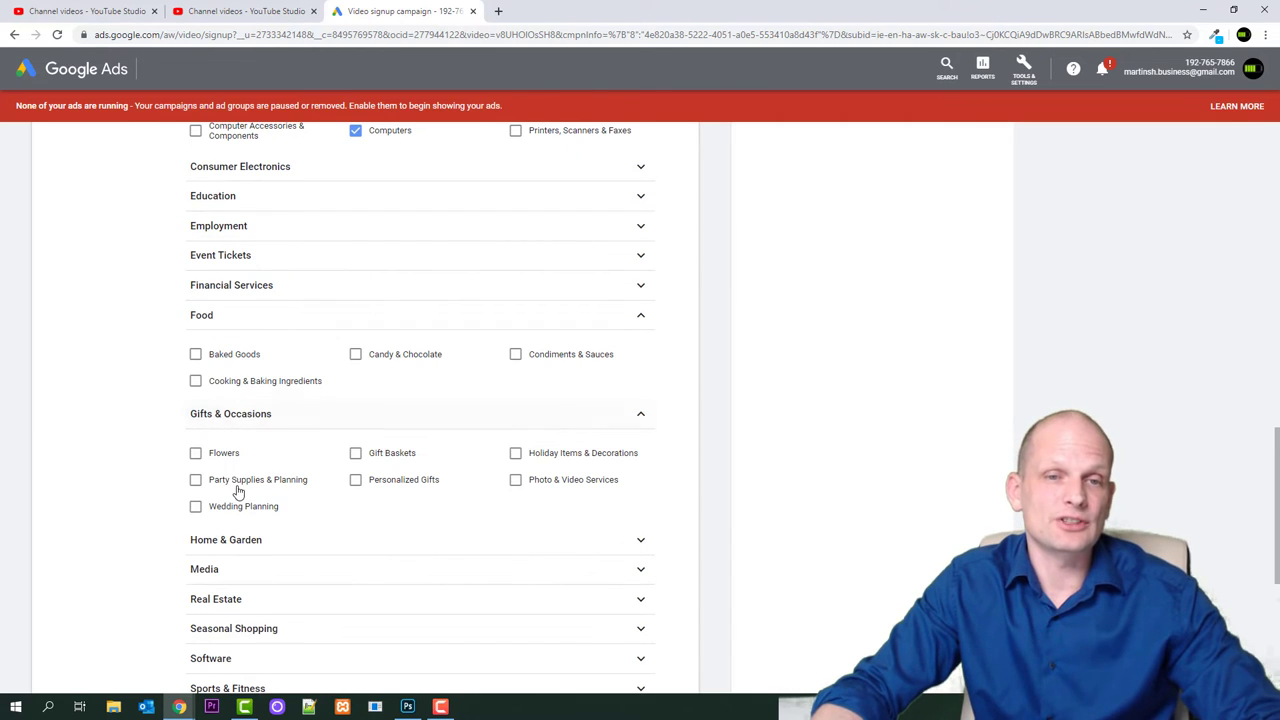
Add Black Friday Shopping from the Seasonal Shopping category to the customer intent and complete the audience section
{"action": "scroll", "coordinate": [314, 531], "scroll_direction": "down", "scroll_amount": 2}
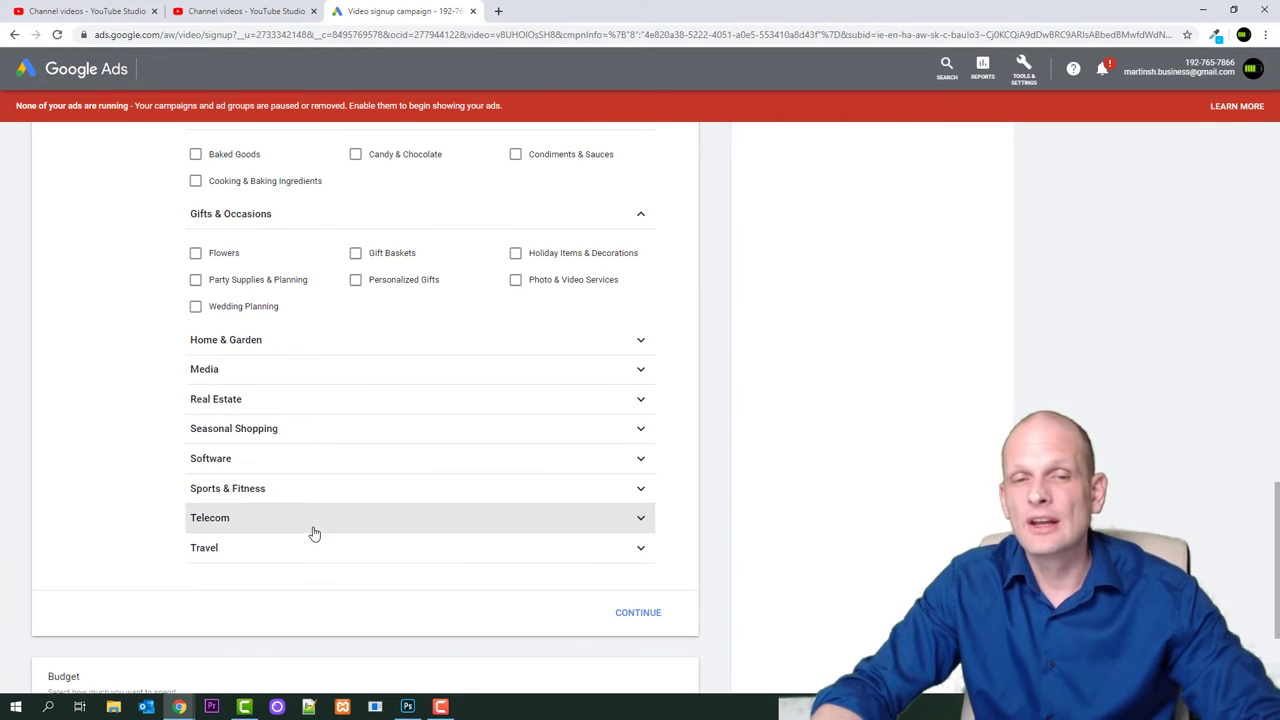
{"action": "left_click", "coordinate": [302, 426]}
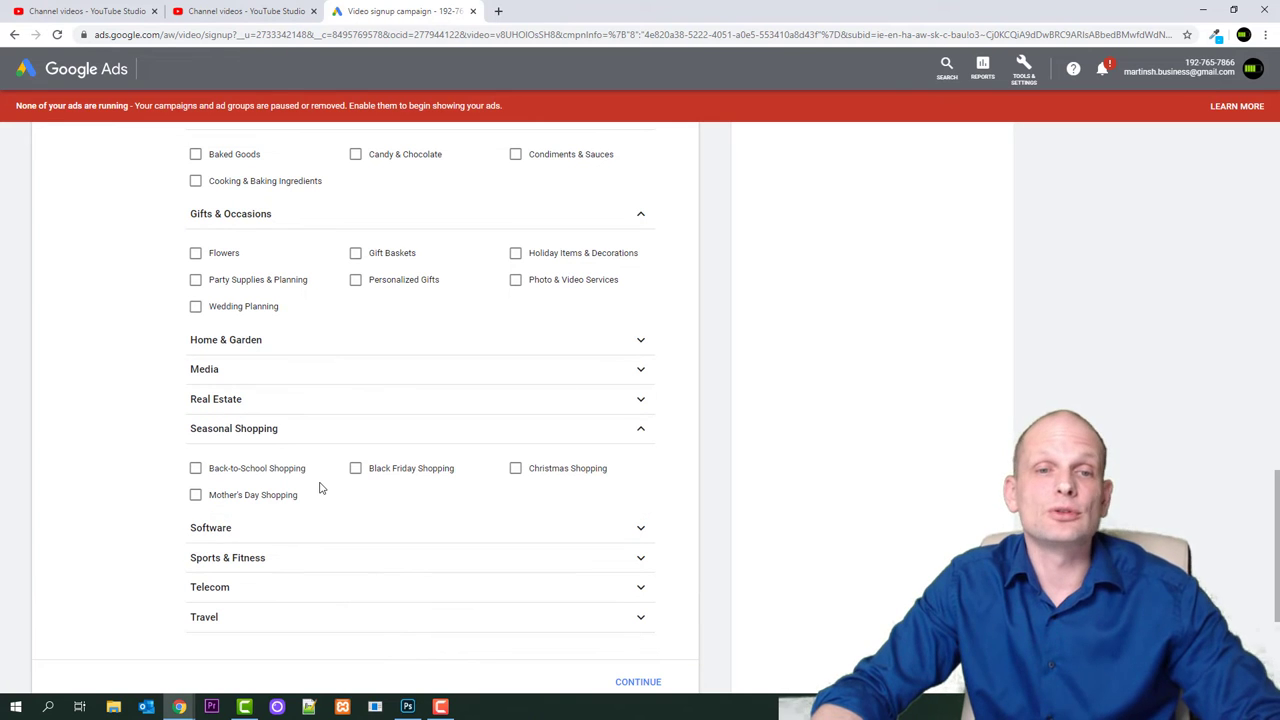
{"action": "left_click", "coordinate": [356, 469]}
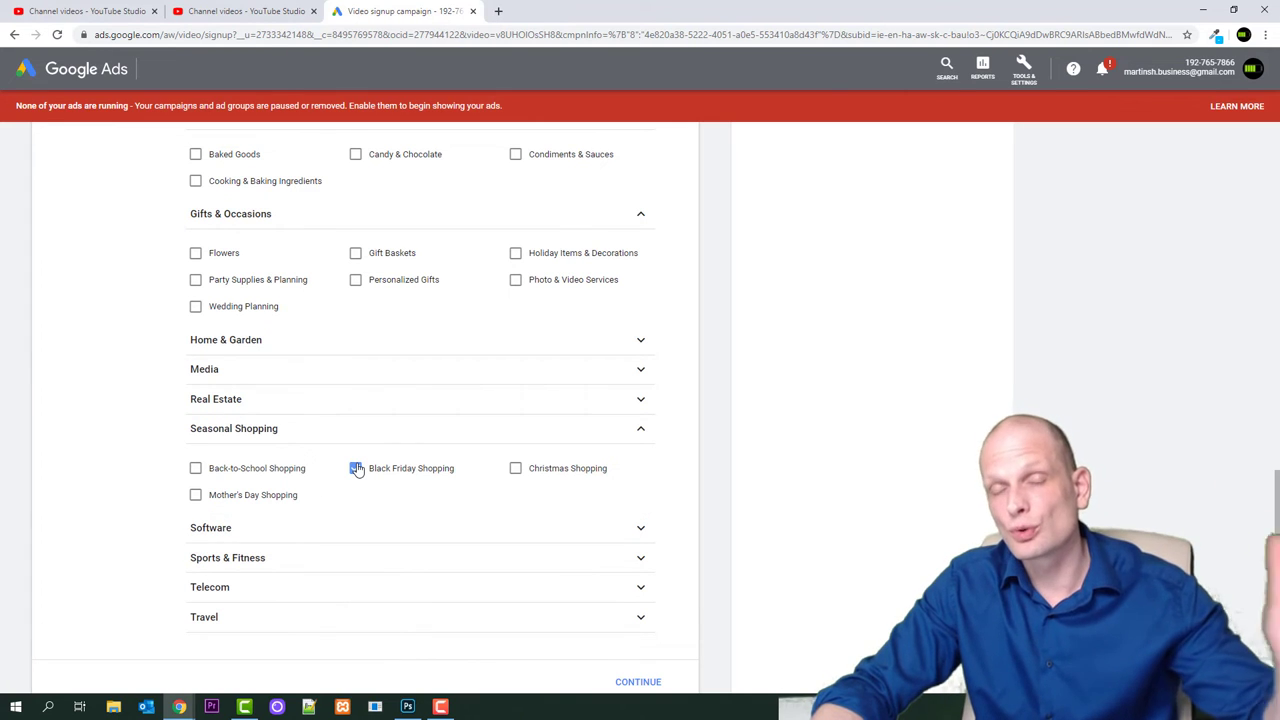
{"action": "scroll", "coordinate": [357, 469], "scroll_direction": "down", "scroll_amount": 2}
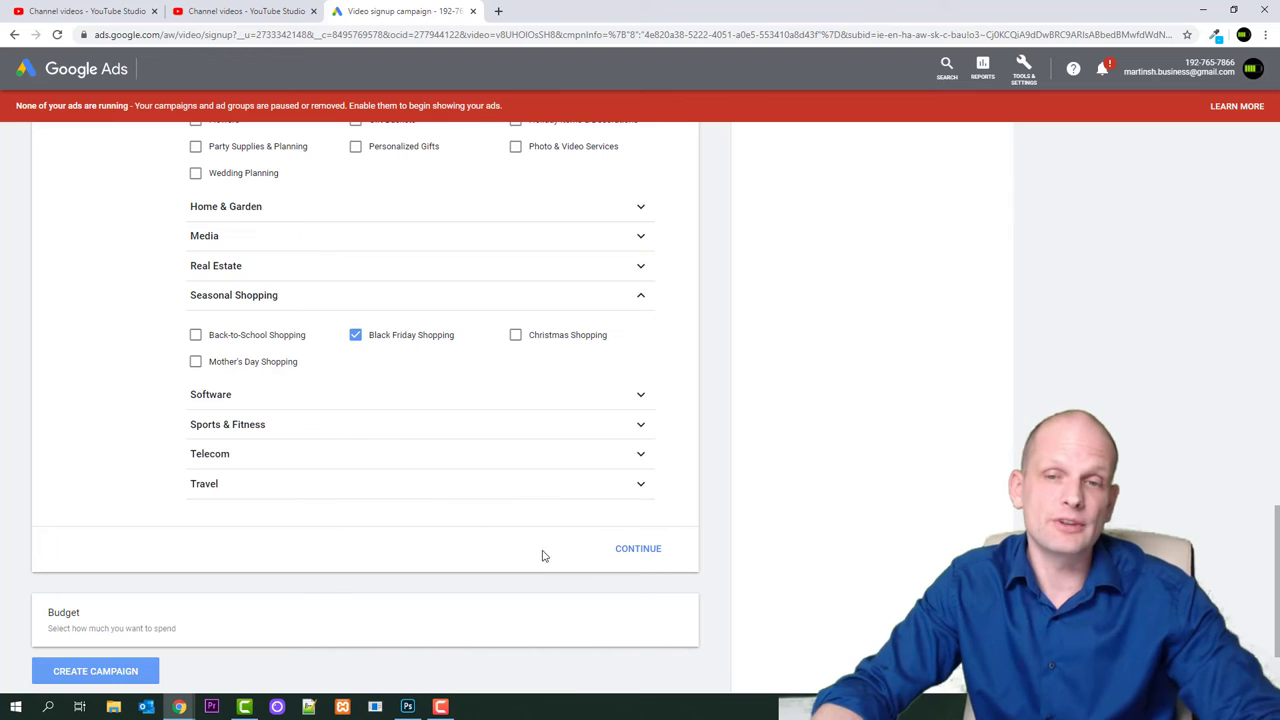
{"action": "left_click", "coordinate": [636, 554]}
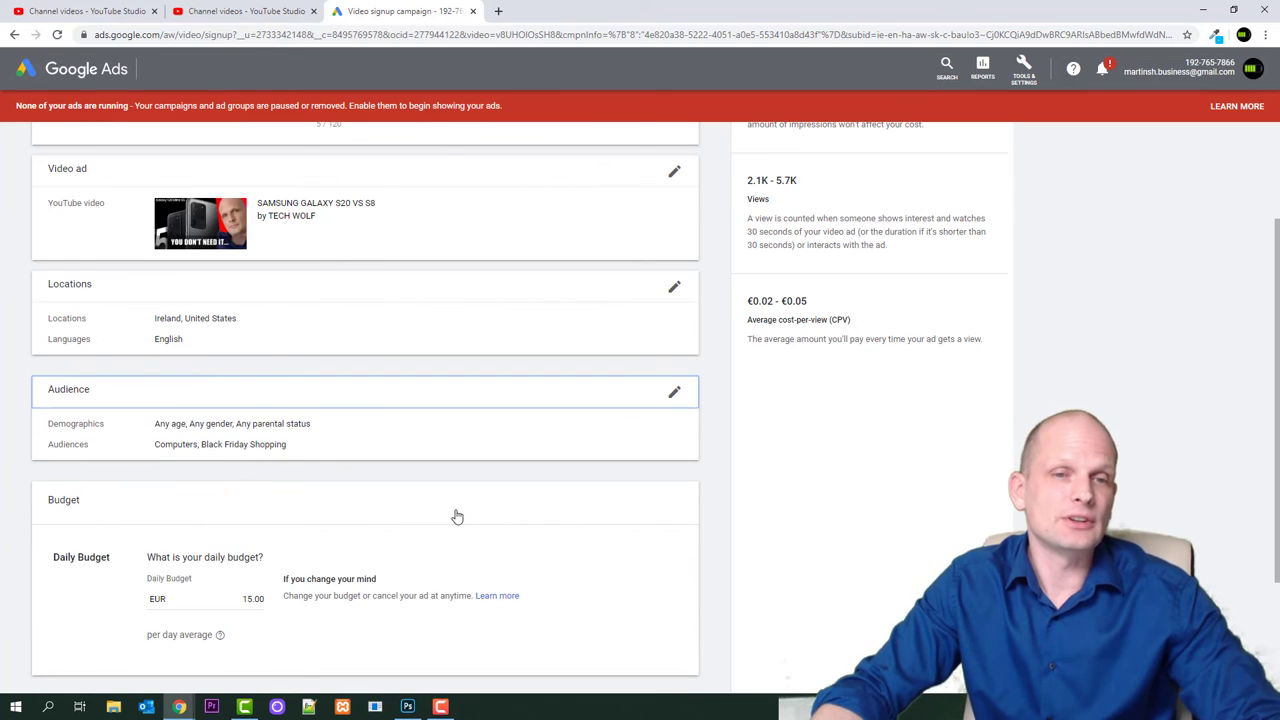
Set the daily budget to 5.00 EUR and create the campaign
{"action": "scroll", "coordinate": [457, 514], "scroll_direction": "down", "scroll_amount": 2}
{"action": "scroll", "coordinate": [457, 514], "scroll_direction": "down", "scroll_amount": 1}
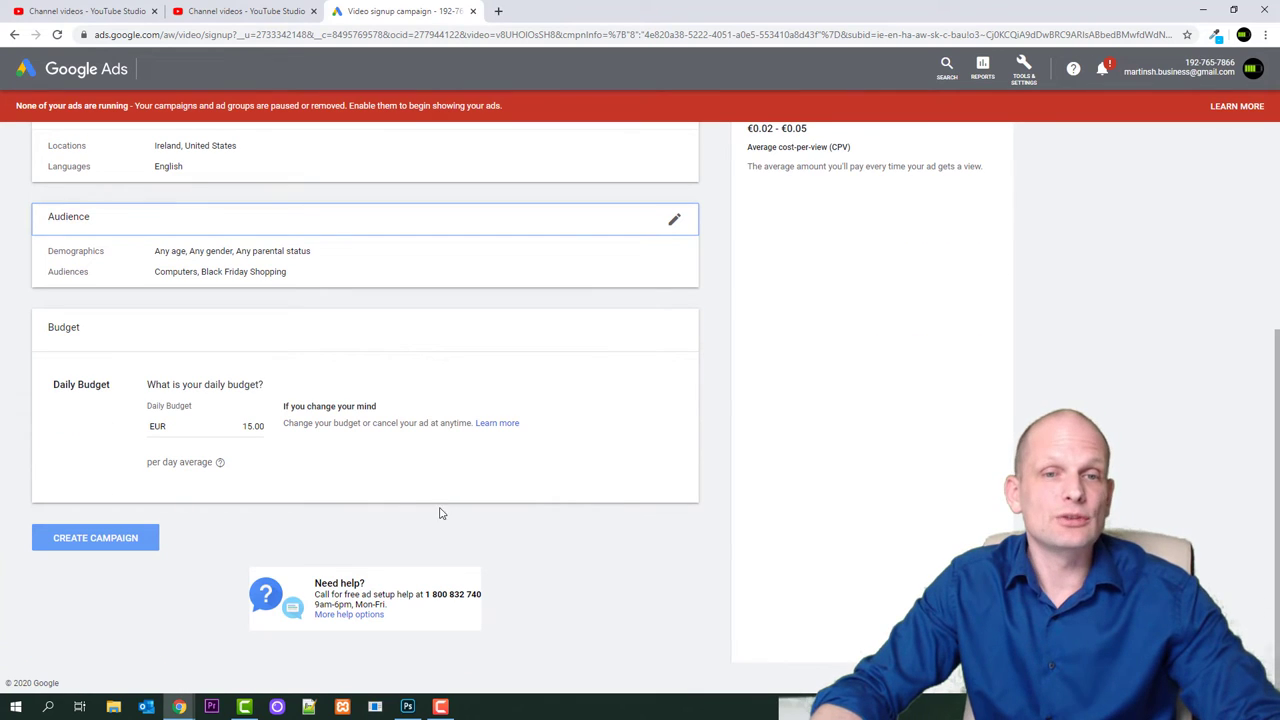
{"action": "left_click", "coordinate": [237, 425]}
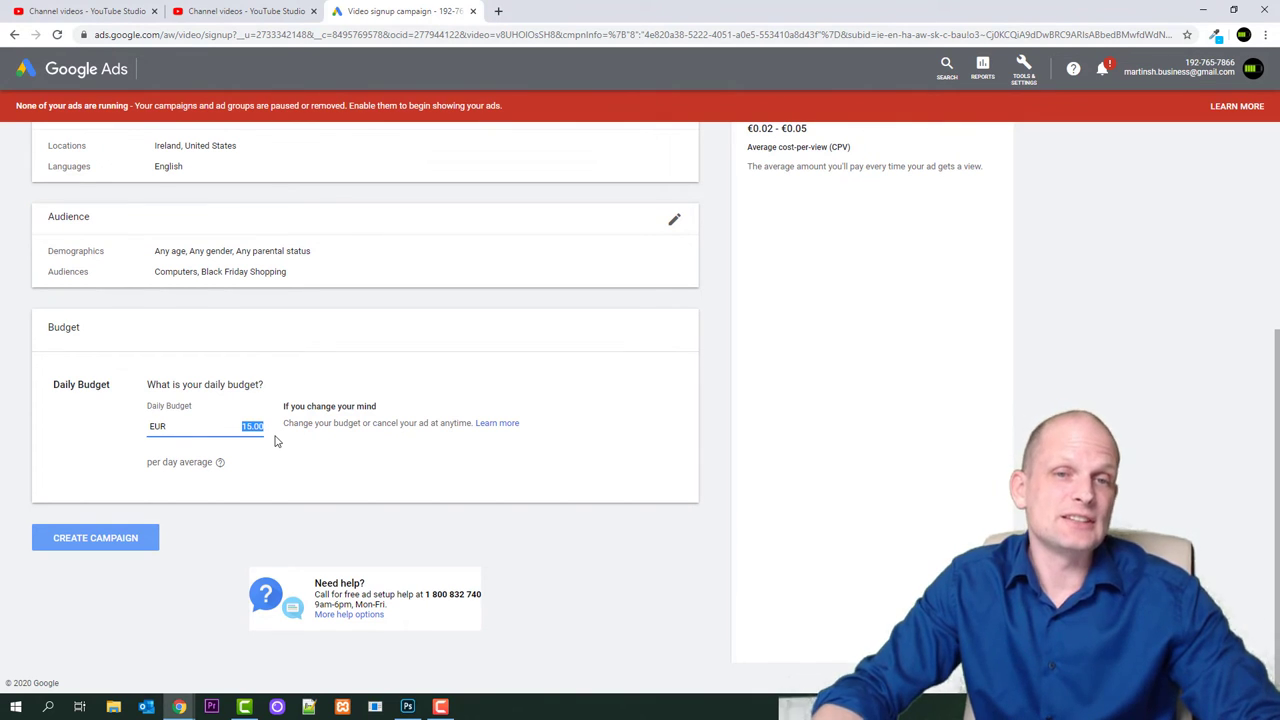
{"action": "left_click", "coordinate": [241, 426]}
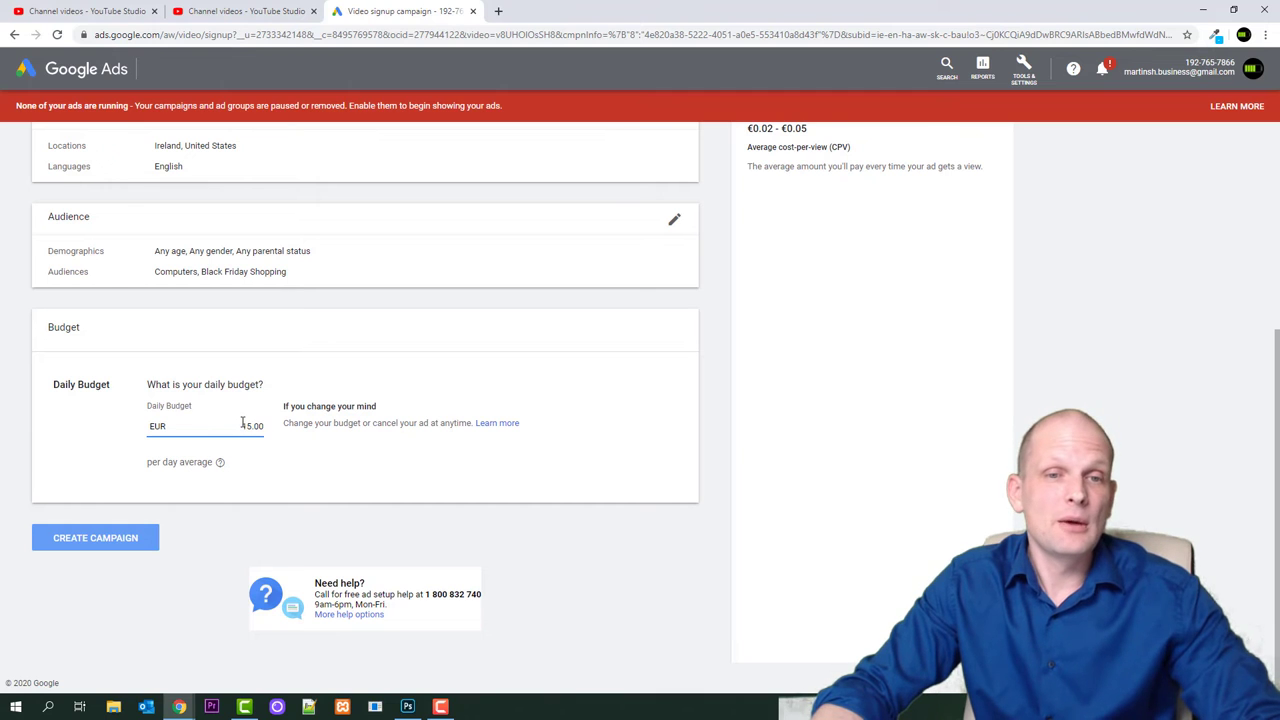
{"action": "left_click_drag", "start_coordinate": [241, 425], "coordinate": [245, 425]}
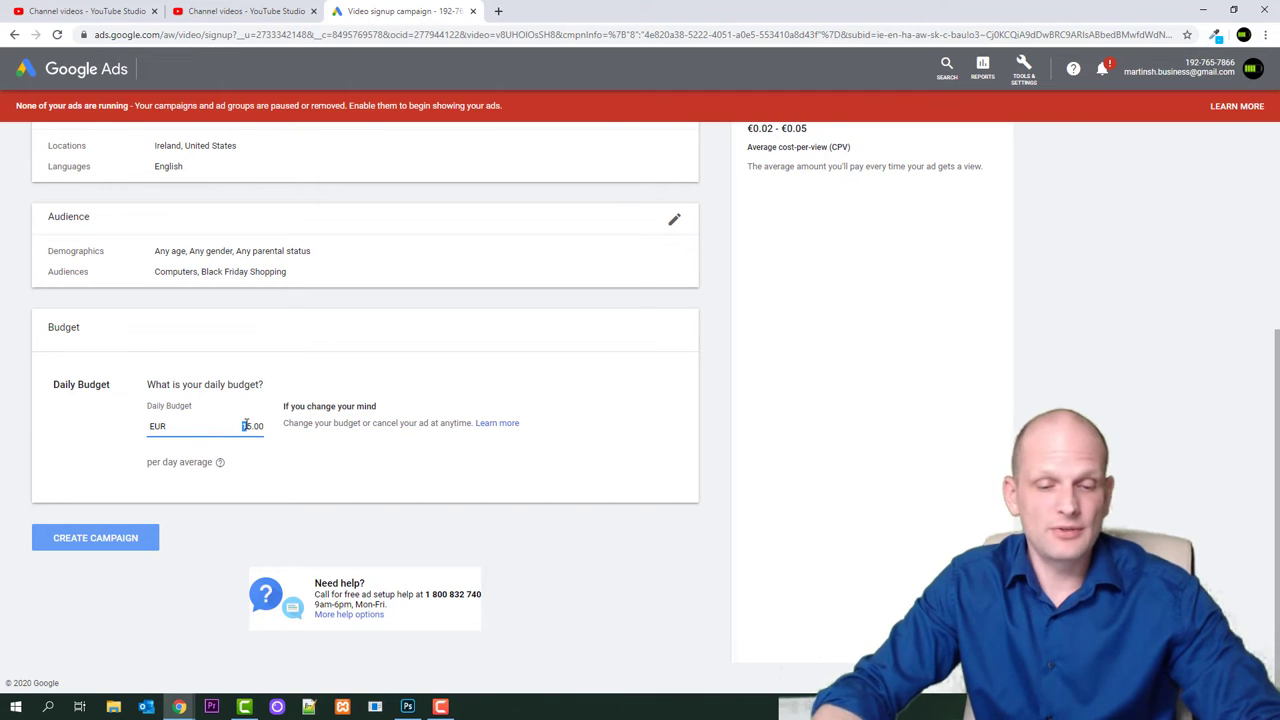
{"action": "key", "text": "BackSpace"}
{"action": "left_click", "coordinate": [280, 459]}
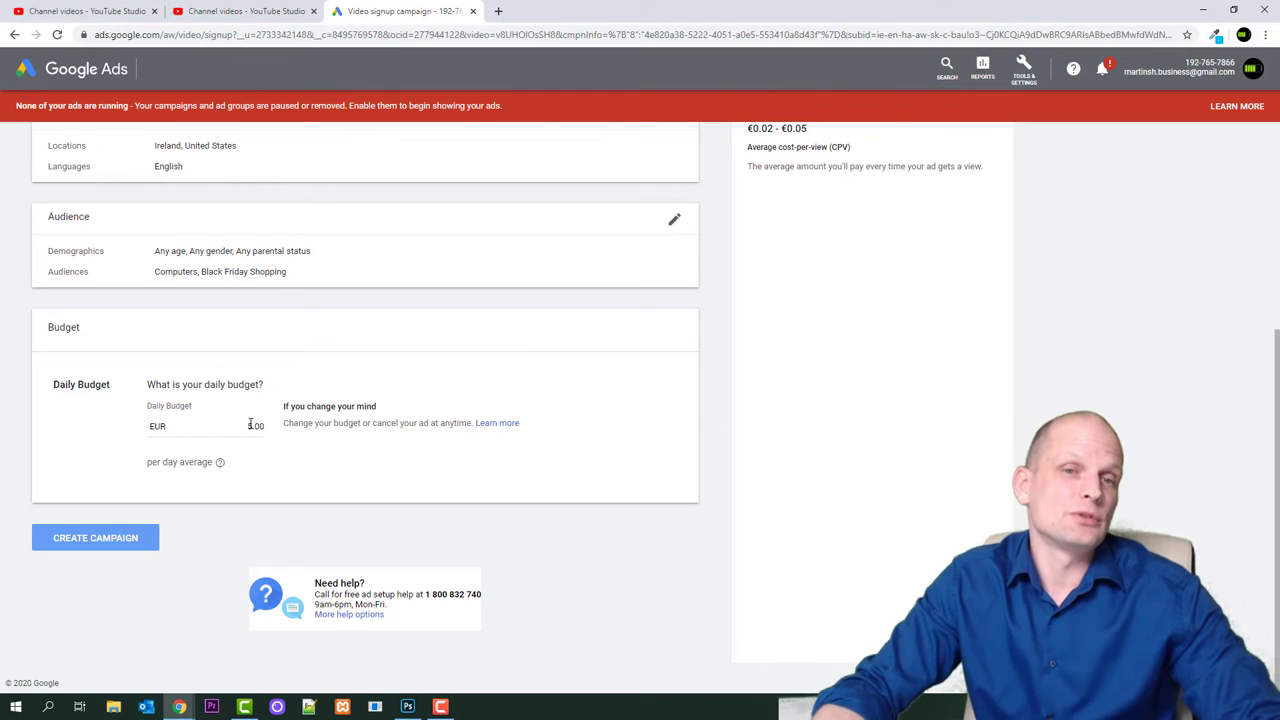
{"action": "left_click", "coordinate": [250, 425]}
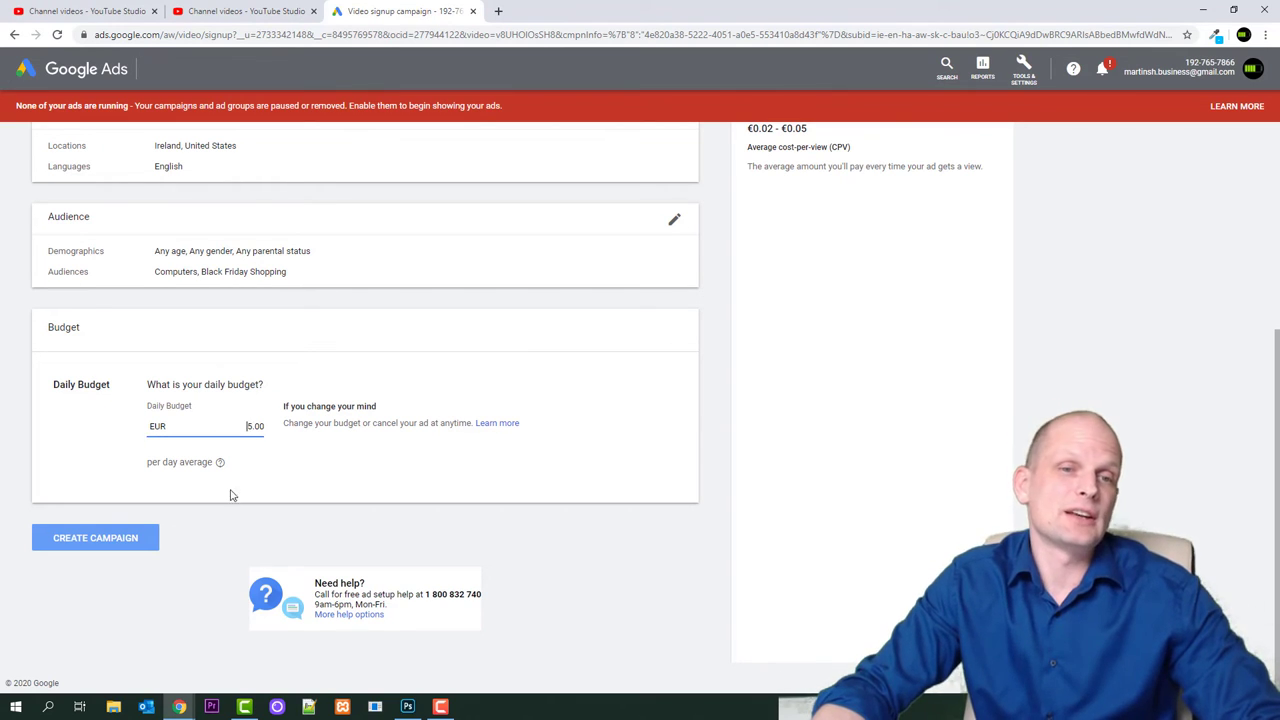
{"action": "left_click", "coordinate": [96, 543]}
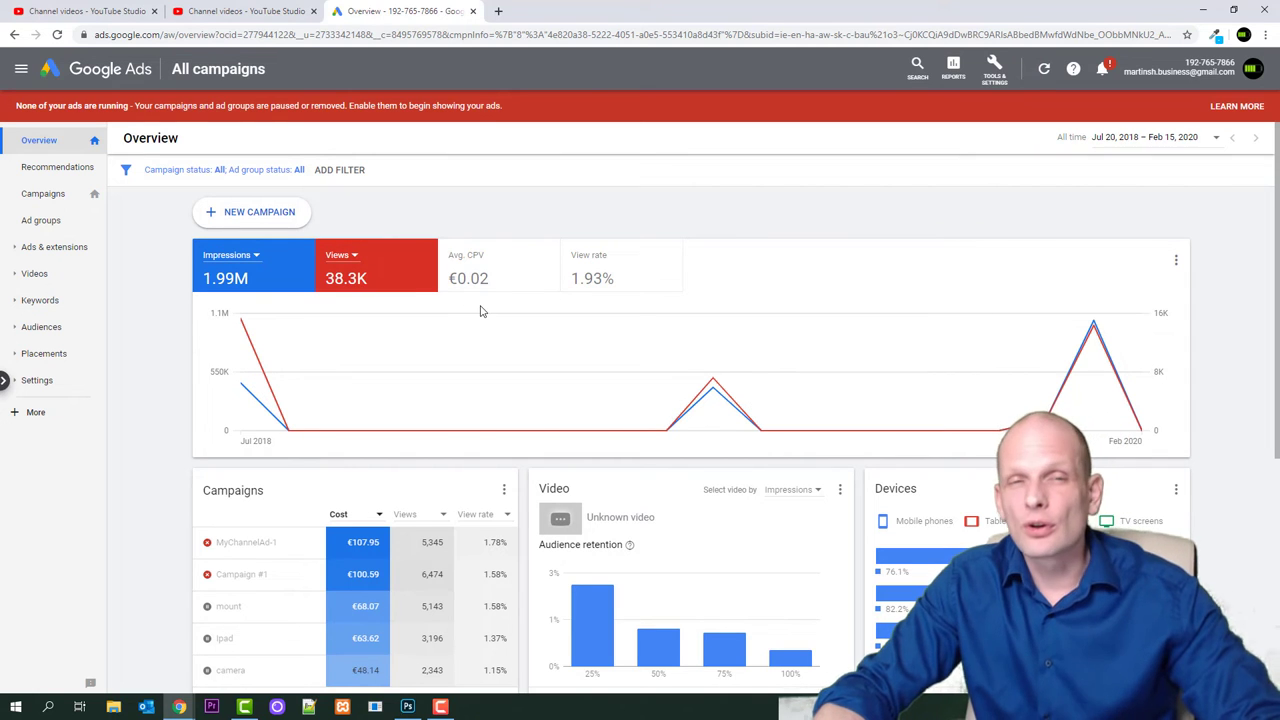
Review the account overview and the campaigns list, checking the My ad campaign's ad groups and its status
{"action": "scroll", "coordinate": [418, 377], "scroll_direction": "down", "scroll_amount": 3}
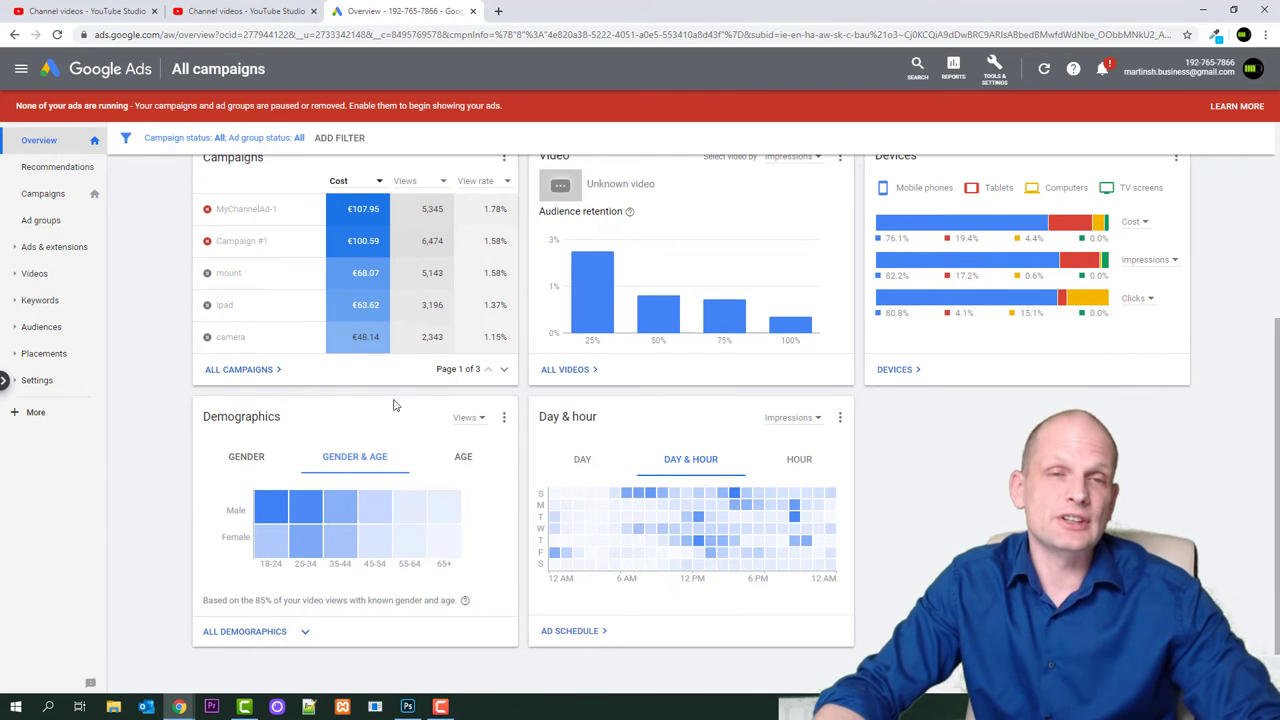
{"action": "scroll", "coordinate": [280, 397], "scroll_direction": "up", "scroll_amount": 1}
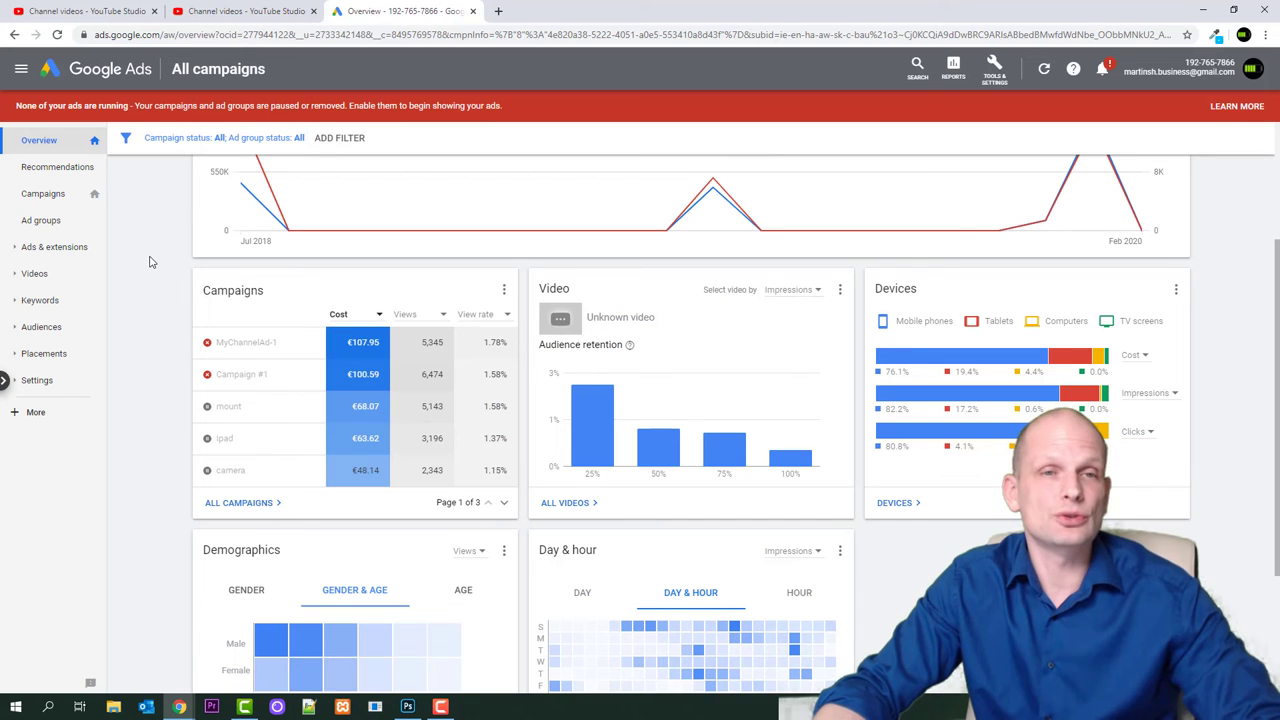
{"action": "left_click", "coordinate": [43, 194]}
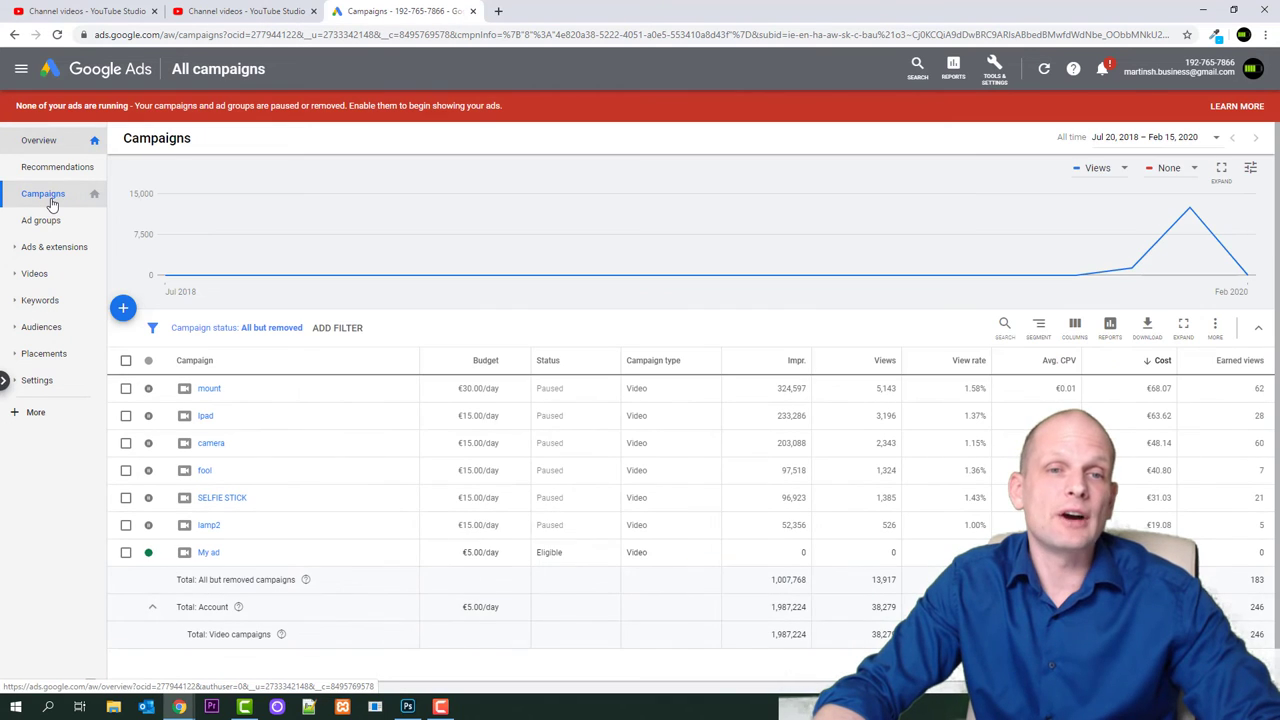
{"action": "scroll", "coordinate": [150, 470], "scroll_direction": "down", "scroll_amount": 1}
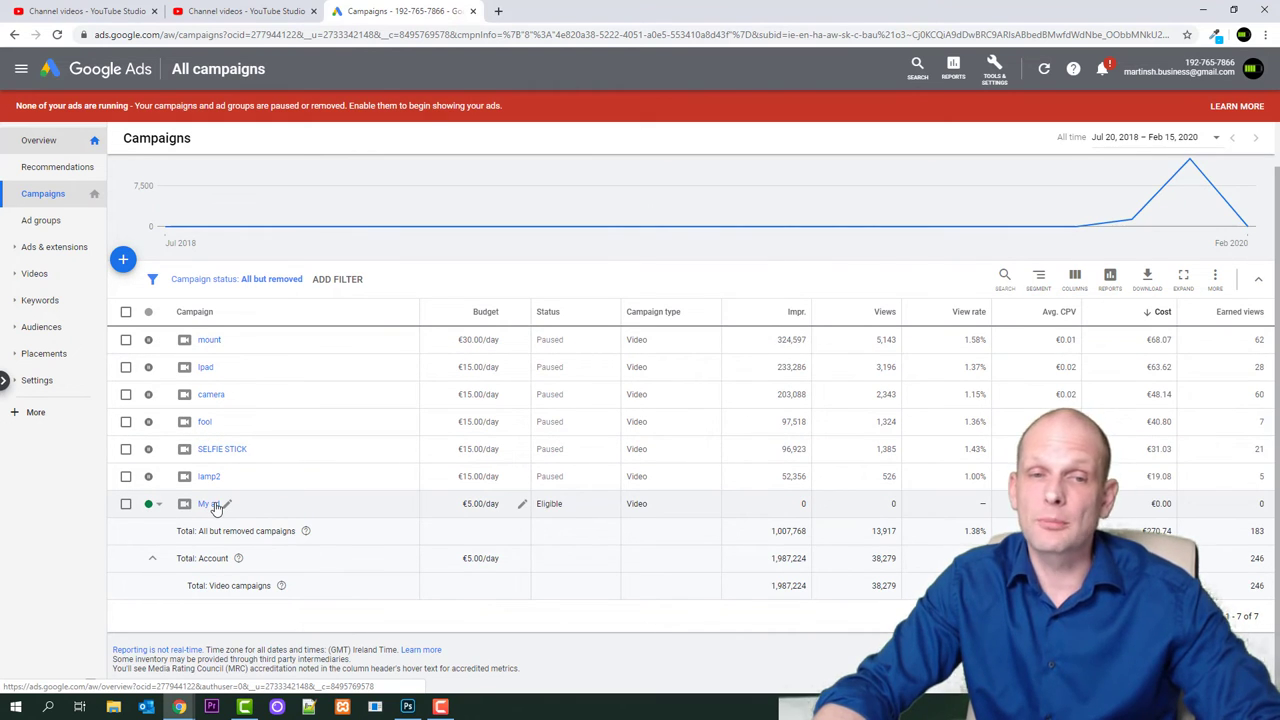
{"action": "left_click", "coordinate": [210, 504]}
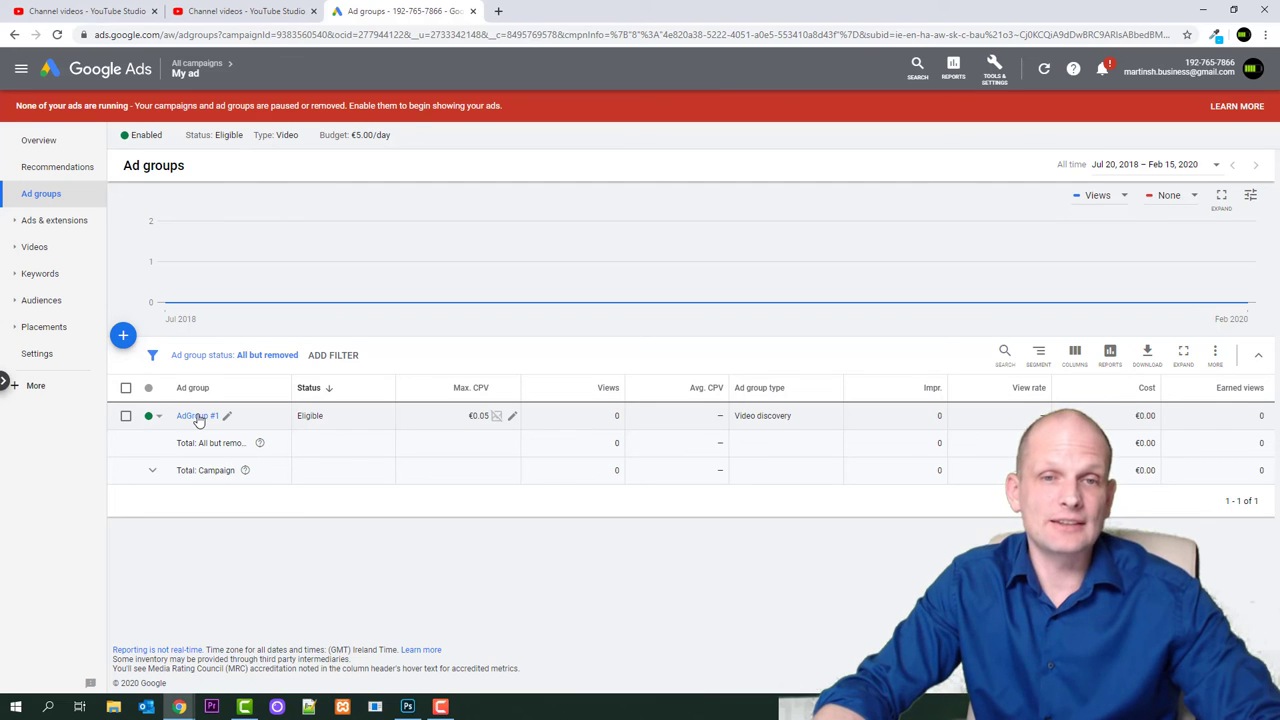
{"action": "left_click", "coordinate": [15, 37]}
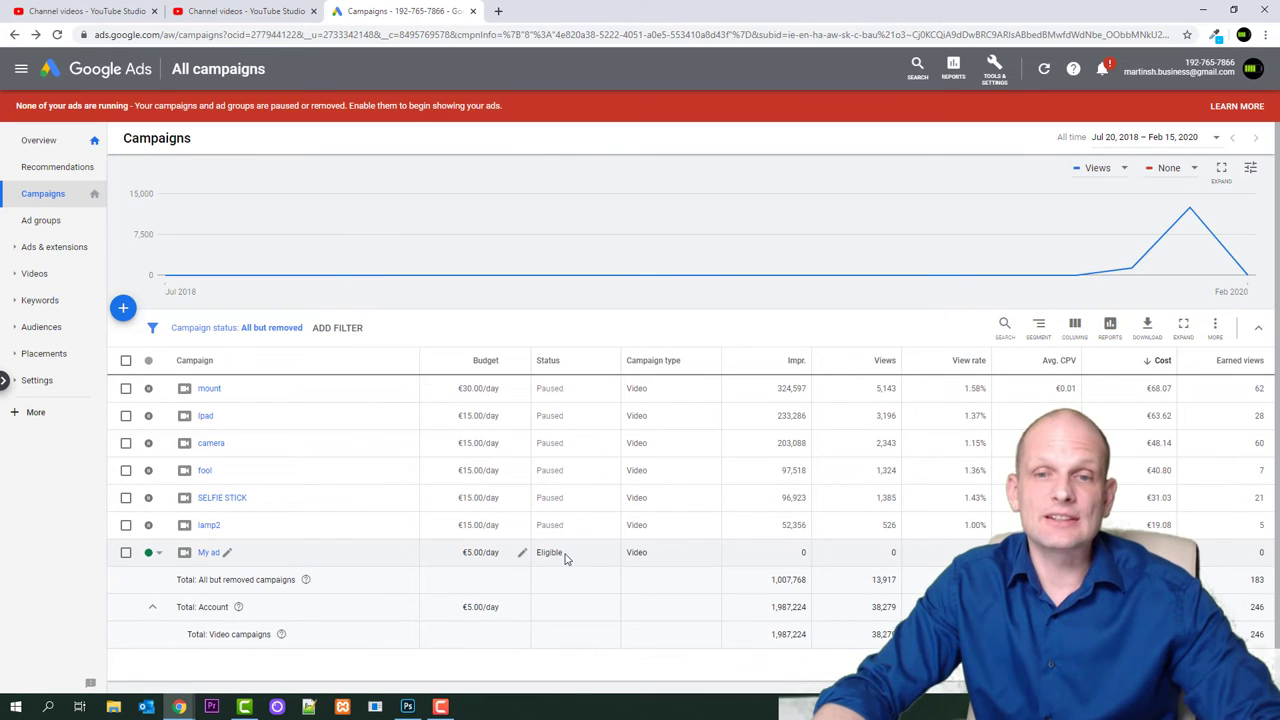
{"action": "left_click_drag", "start_coordinate": [565, 555], "coordinate": [537, 555]}
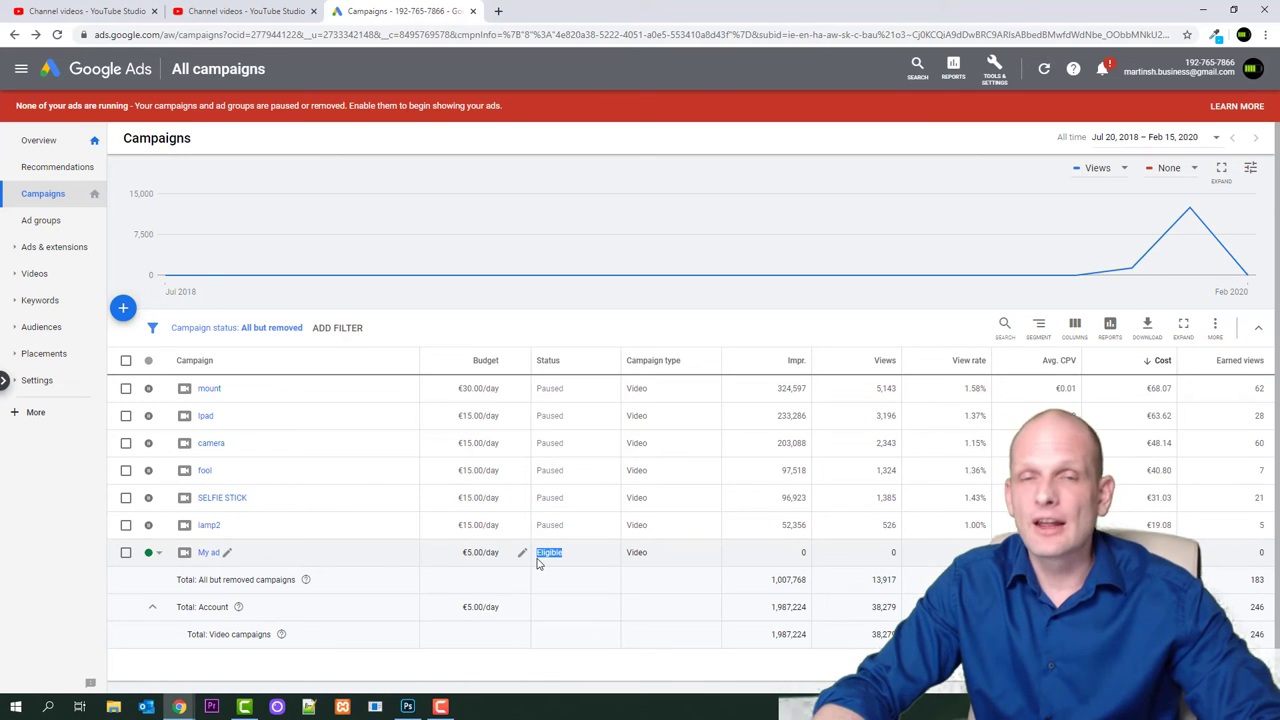
Open the My ad campaign and its AdGroup #1, checking the status of the ad group and its video ad
{"action": "left_click", "coordinate": [208, 555]}
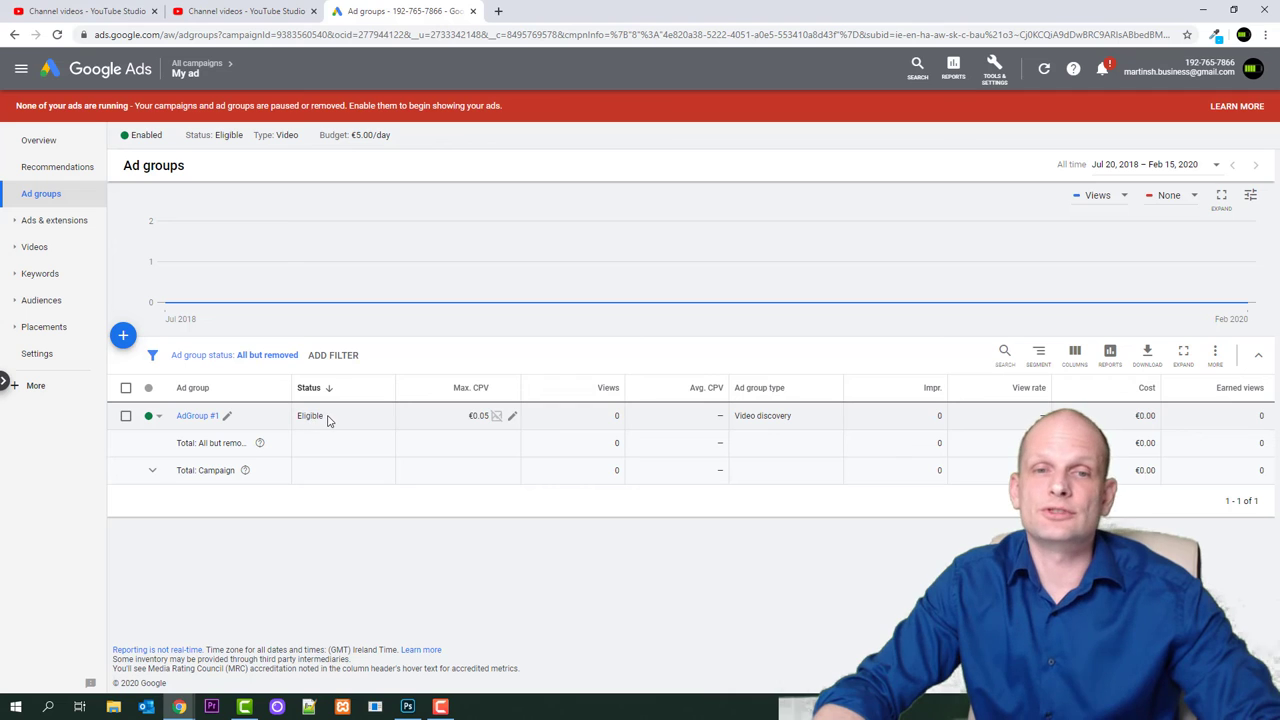
{"action": "left_click_drag", "start_coordinate": [329, 417], "coordinate": [292, 424]}
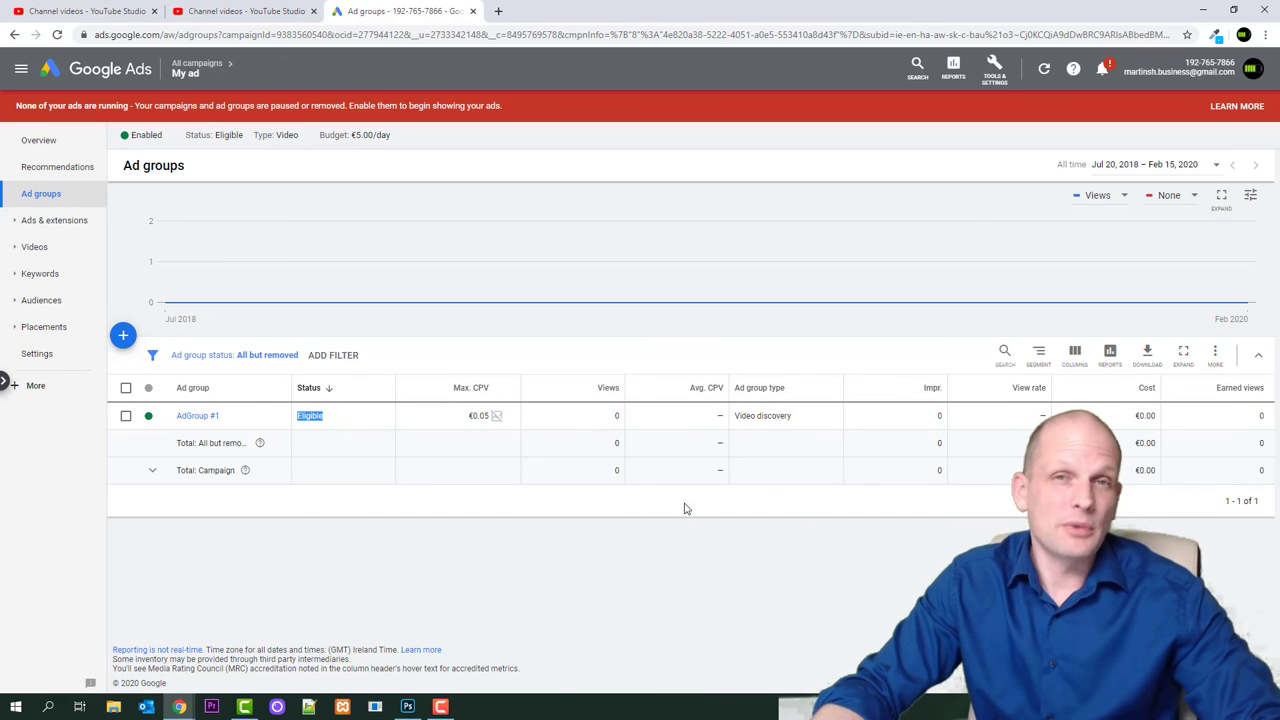
{"action": "left_click", "coordinate": [188, 424]}
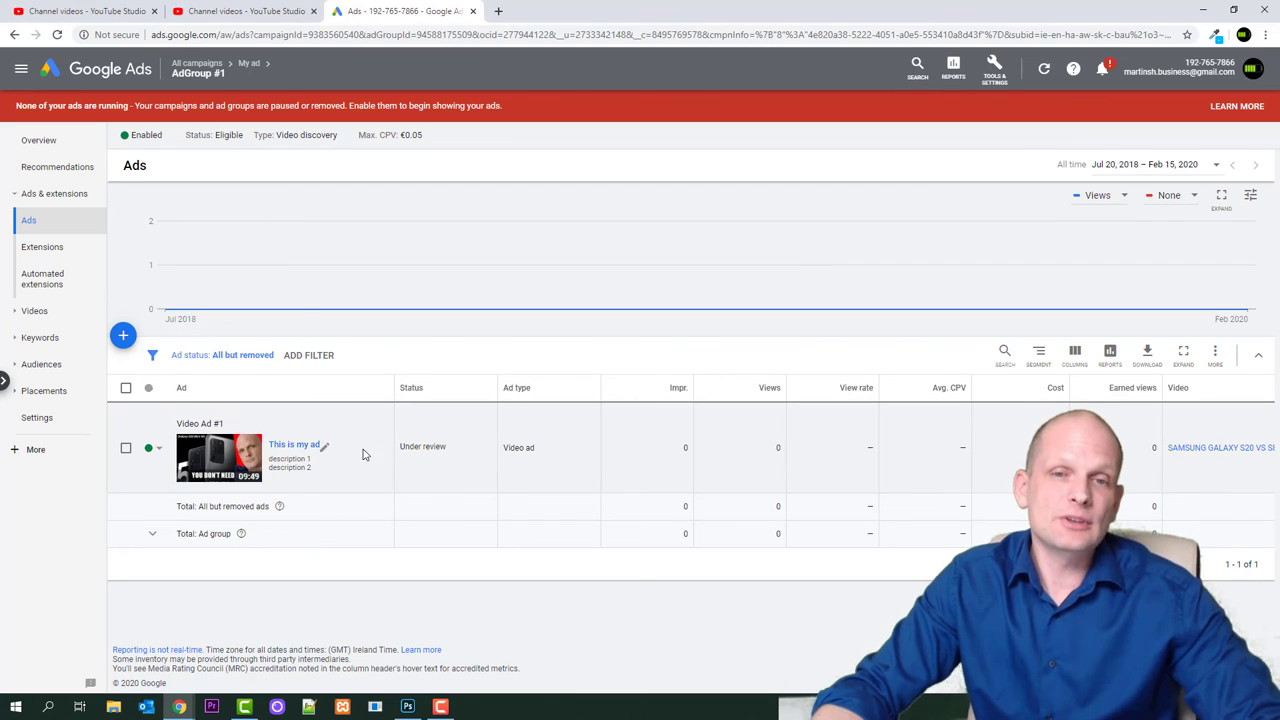
{"action": "left_click_drag", "start_coordinate": [404, 446], "coordinate": [458, 450]}
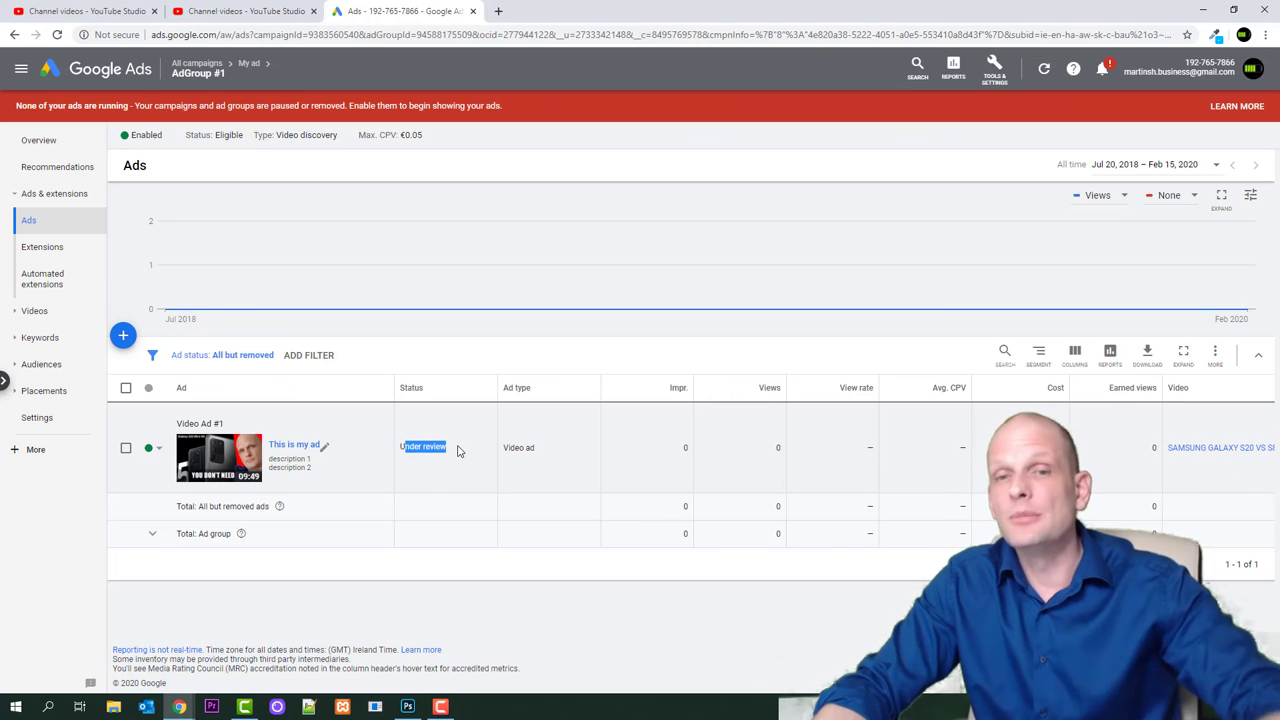
{"action": "left_click", "coordinate": [458, 450]}
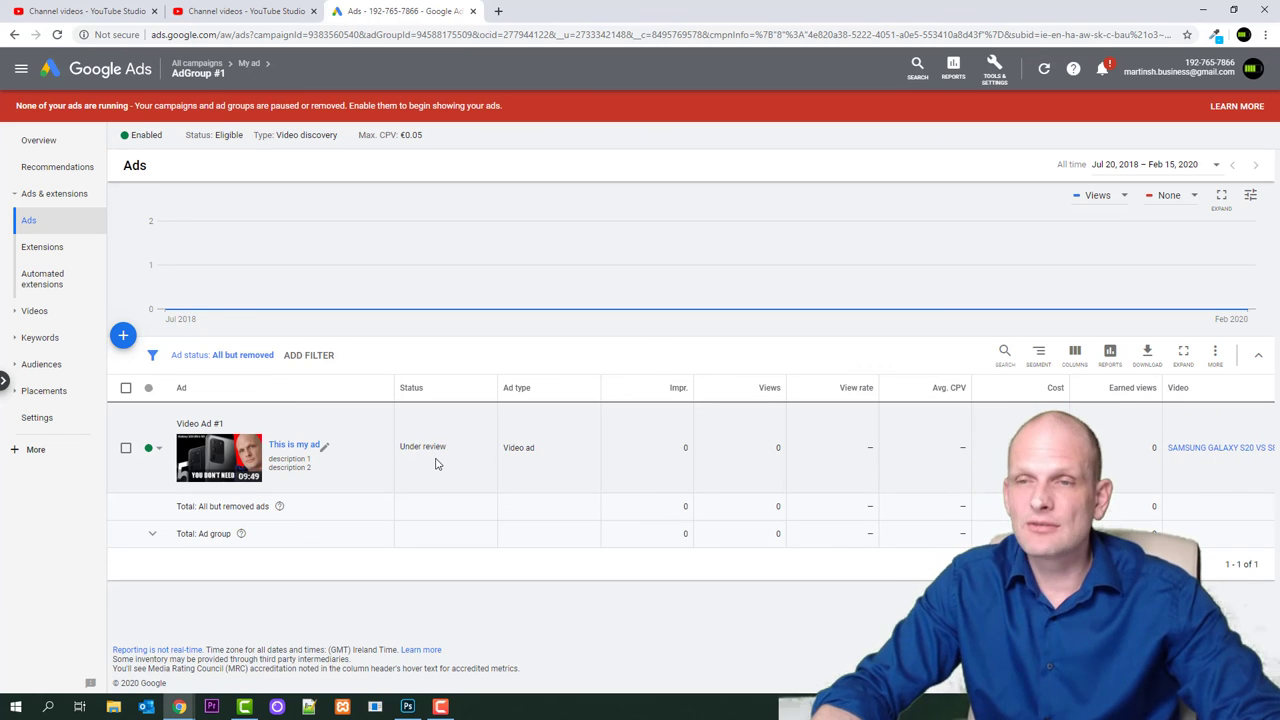